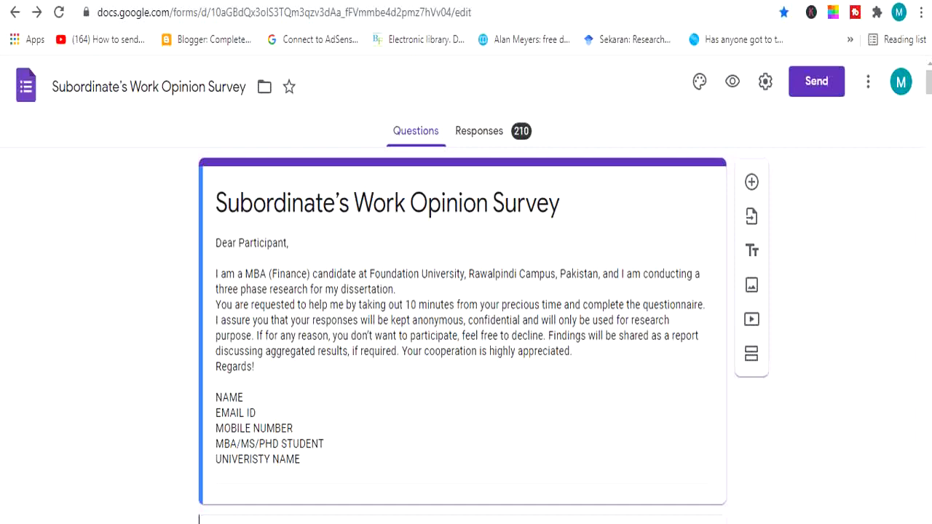
# Leave the survey through the Forms logo and the about page to reach the Google Forms home page
pyautogui.click(25, 86)
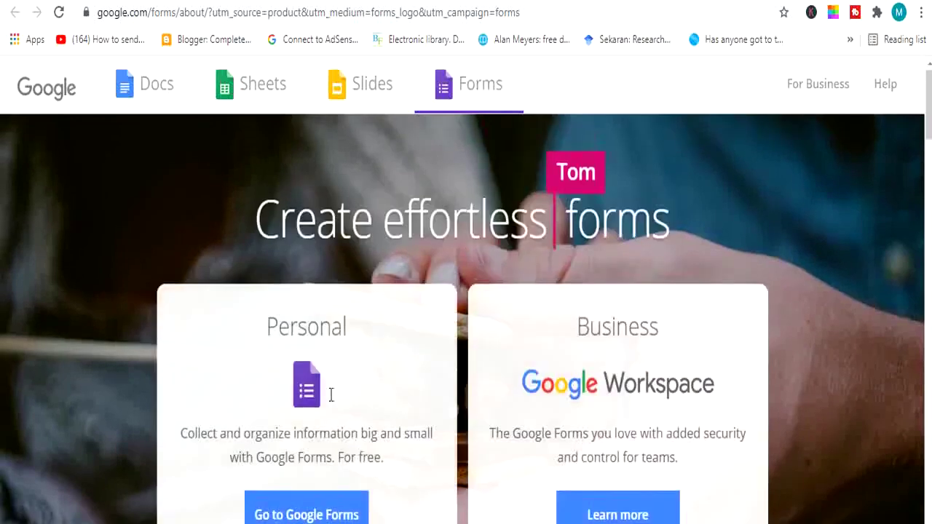
pyautogui.click(299, 514)
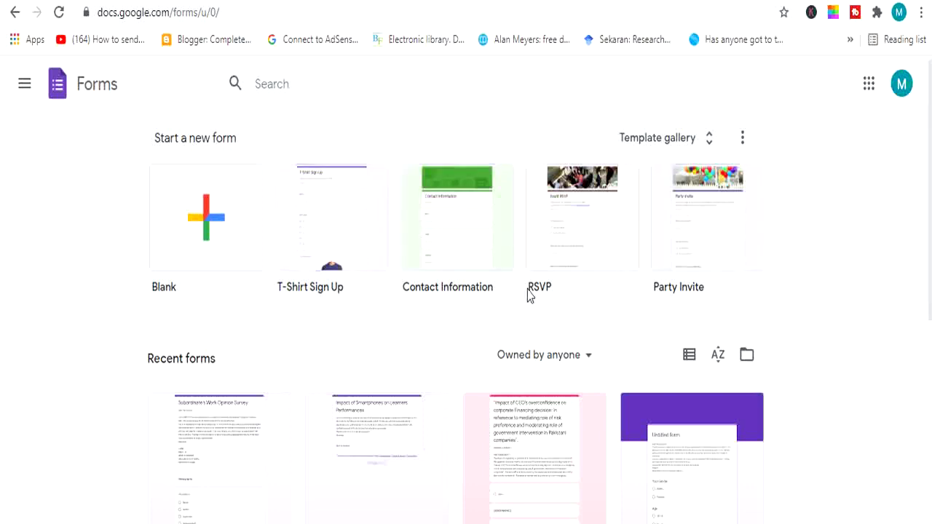
pyautogui.scroll(-5, 528, 290)
# Go back to the survey editor and select the 'Subordinate's Work Opinion Survey' title
pyautogui.scroll(5, 527, 290)
pyautogui.hotkey('alt', 'Left')
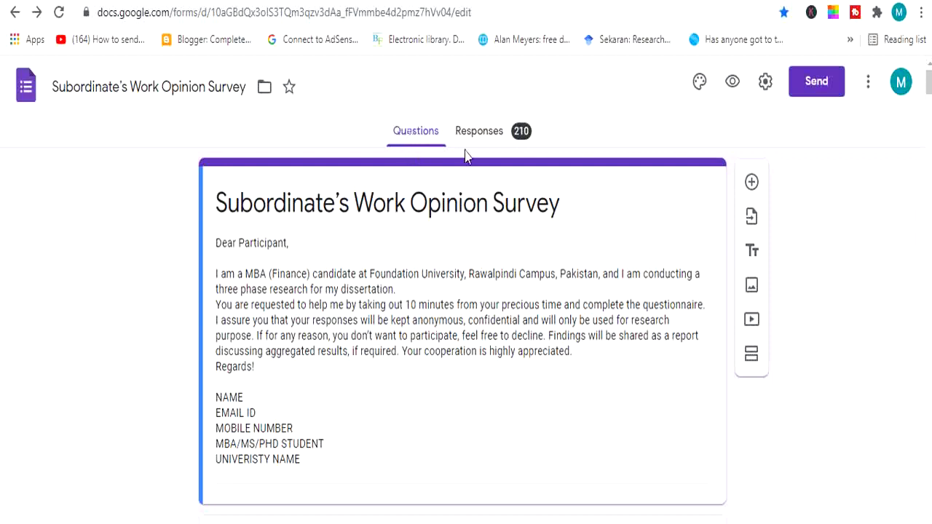
pyautogui.tripleClick(355, 203)
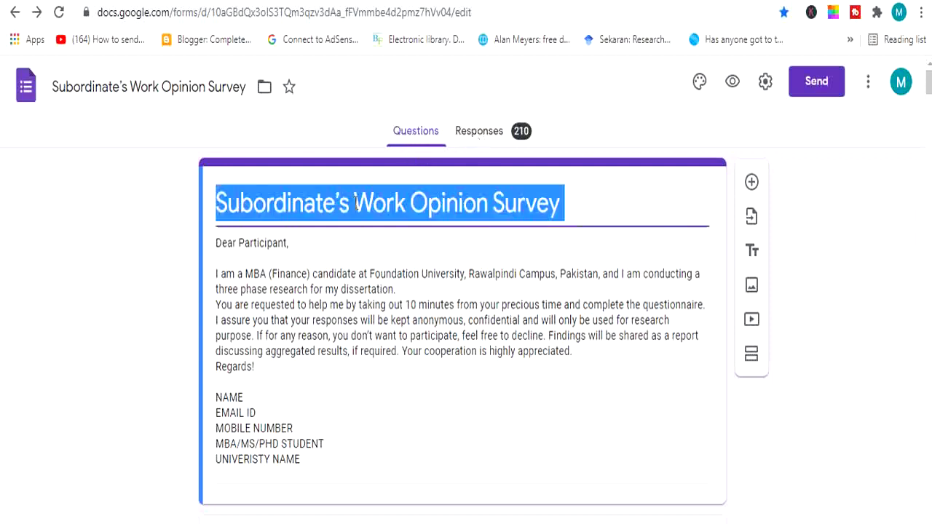
pyautogui.click(356, 203)
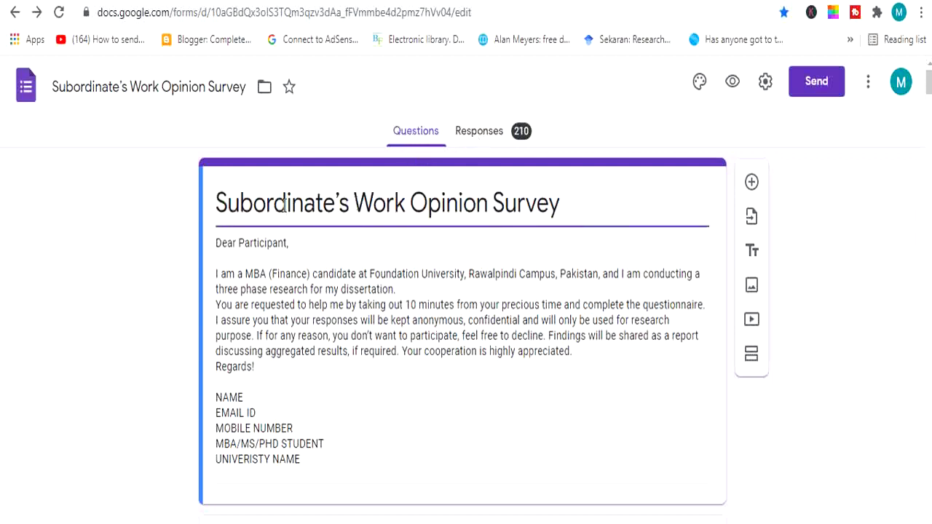
pyautogui.click(587, 204)
pyautogui.moveTo(219, 199); pyautogui.dragTo(602, 219)
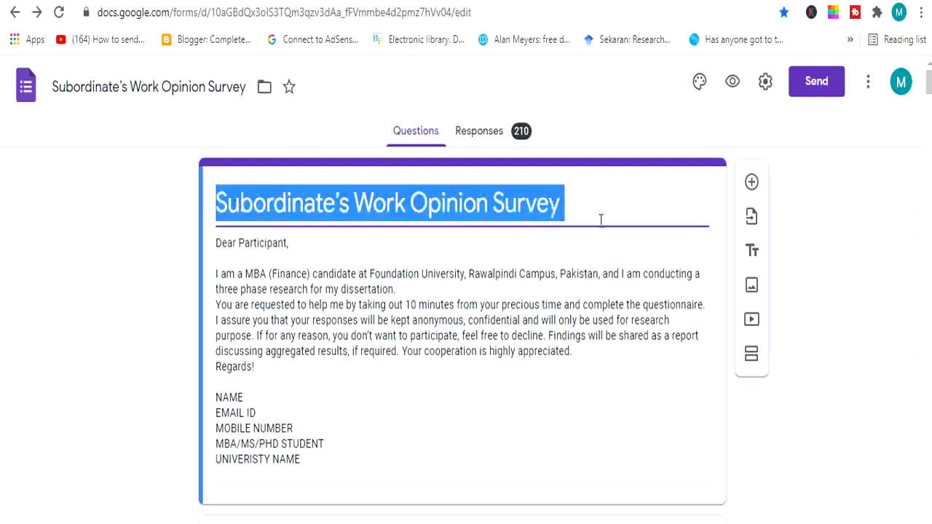
# Select the introduction text from Dear Participant through NAME to review it
pyautogui.click(387, 302)
pyautogui.hotkey('ctrl', 'a')
pyautogui.click(217, 242)
pyautogui.moveTo(217, 242); pyautogui.dragTo(403, 379)
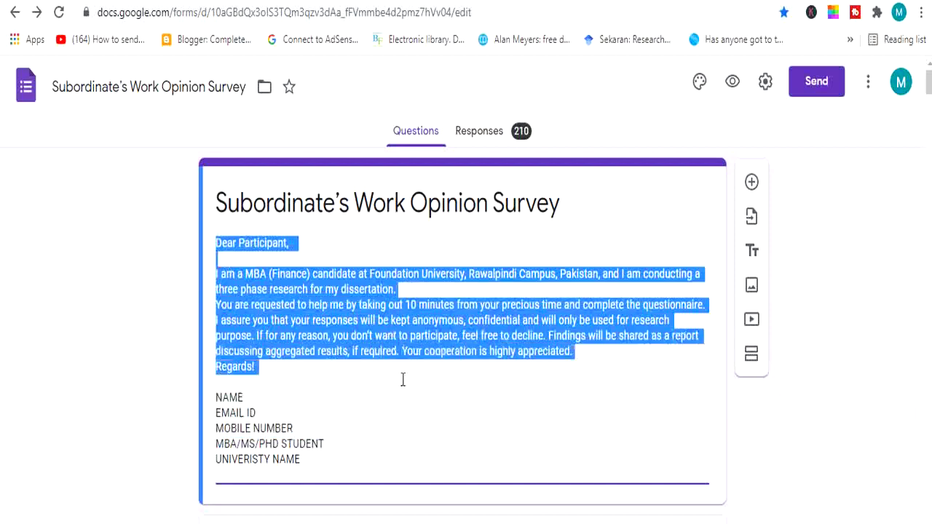
pyautogui.click(293, 384)
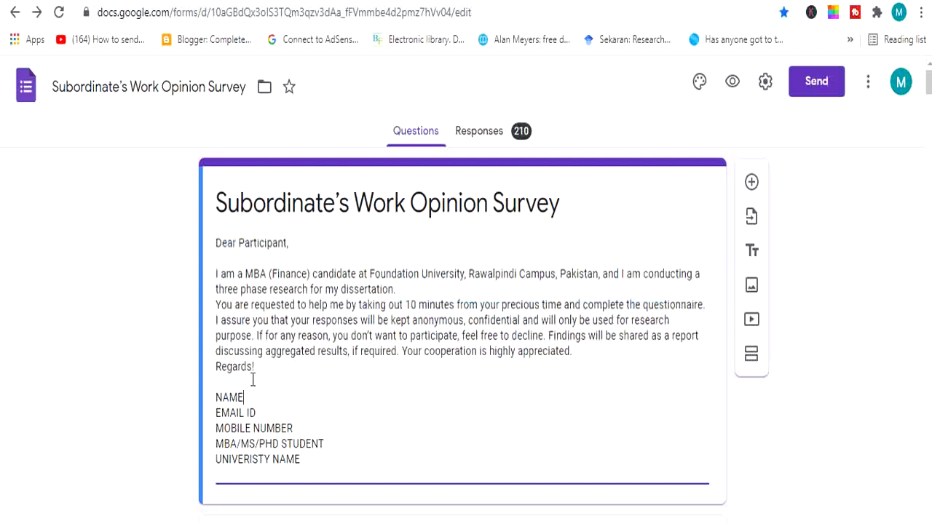
# Scroll to the Demographic section, select its title and check its options menu
pyautogui.click(312, 429)
pyautogui.scroll(-1, 348, 444)
pyautogui.scroll(-2, 354, 379)
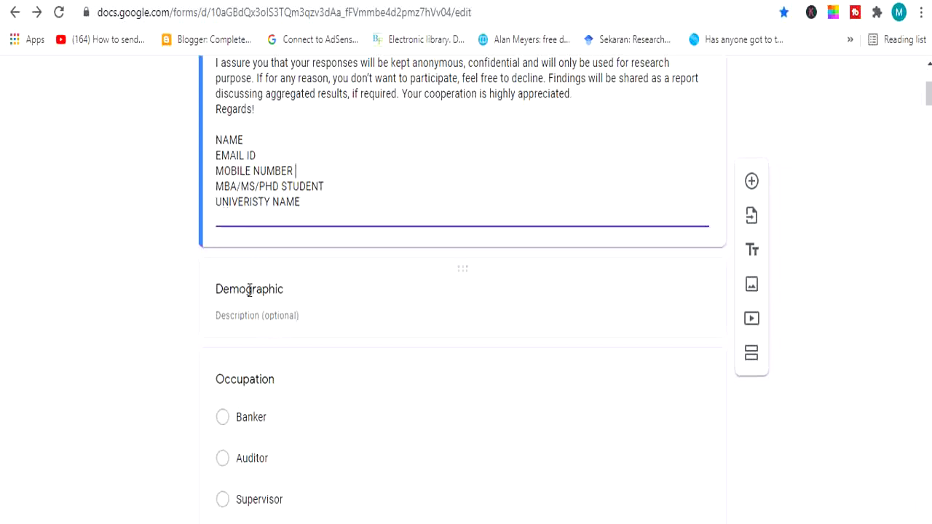
pyautogui.scroll(-1, 257, 253)
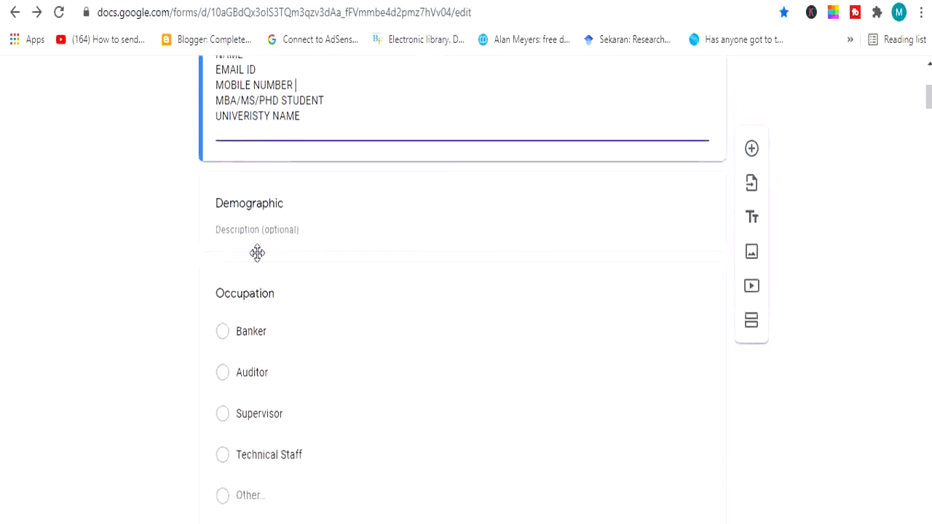
pyautogui.doubleClick(254, 203)
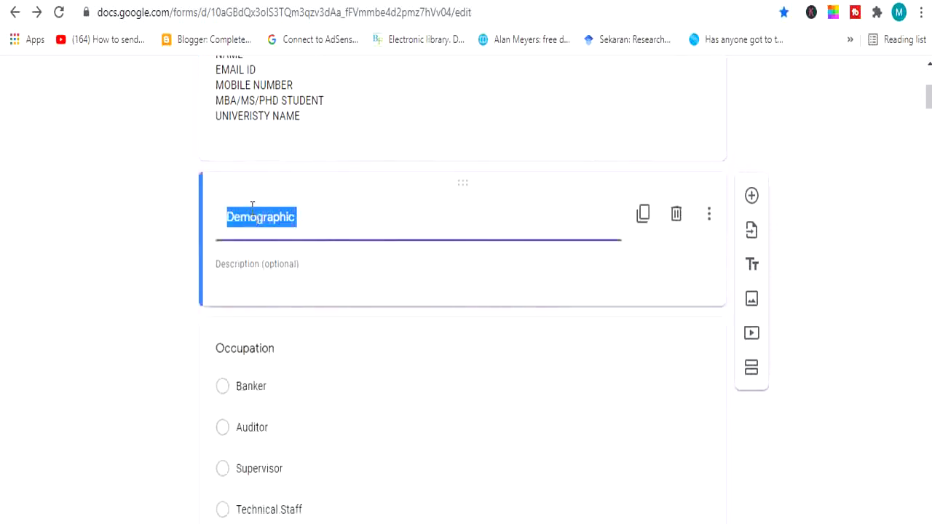
pyautogui.click(708, 217)
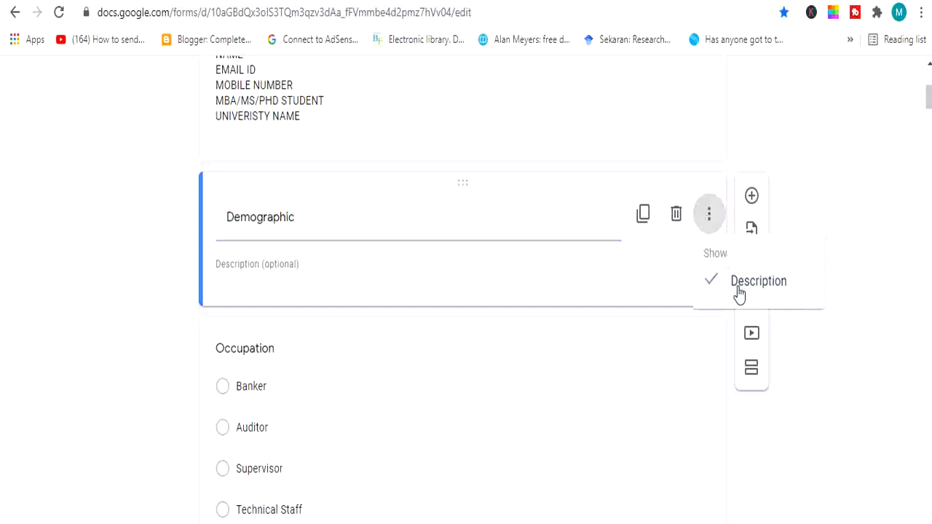
pyautogui.click(851, 161)
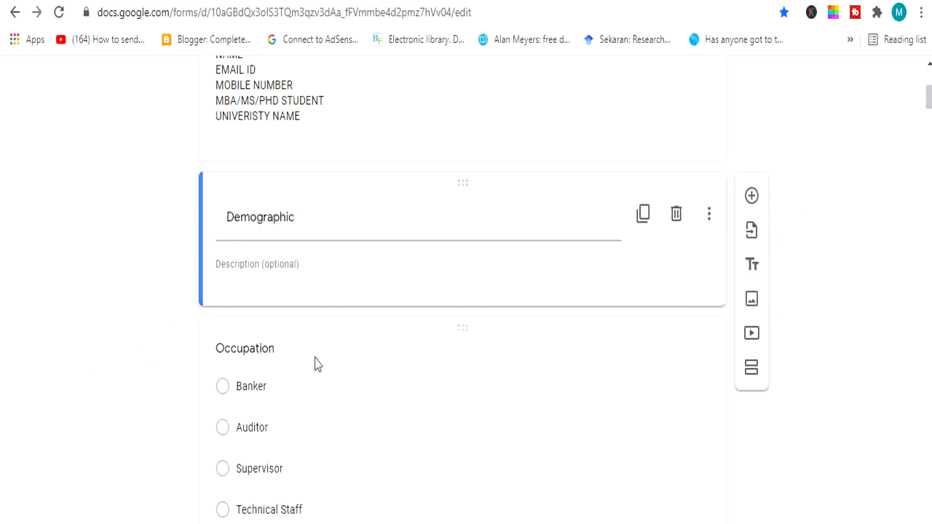
# Open the Occupation question (Banker, Auditor, Supervisor, Technical Staff, Other) for editing
pyautogui.scroll(-3, 314, 362)
pyautogui.scroll(1, 293, 339)
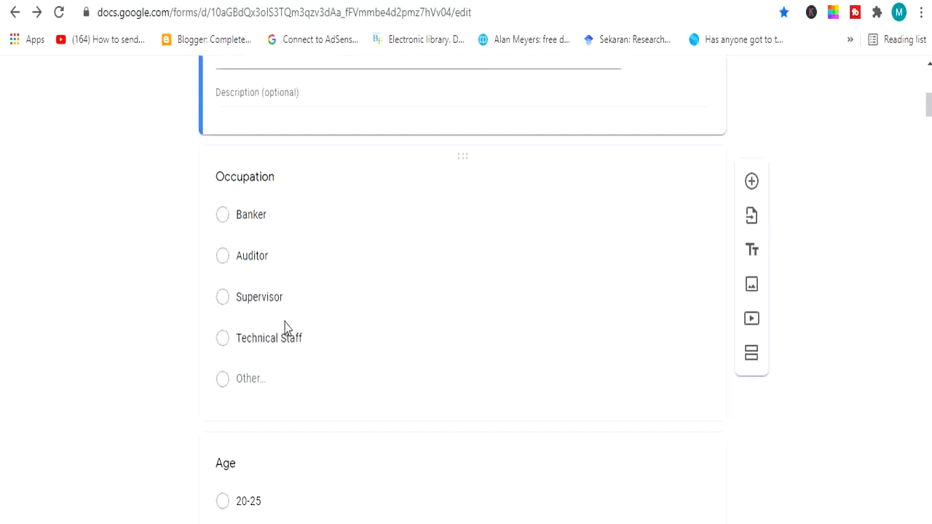
pyautogui.scroll(1, 284, 328)
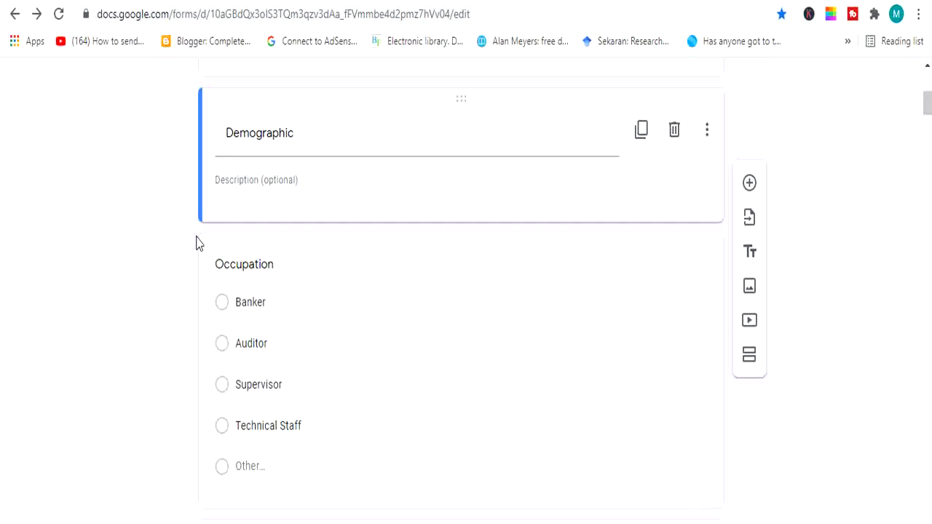
pyautogui.scroll(-1, 196, 244)
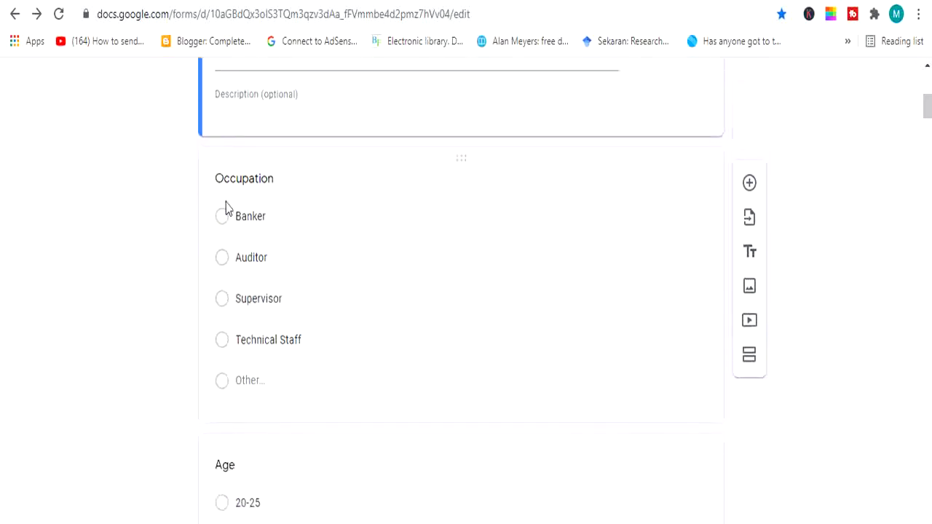
pyautogui.scroll(-2, 226, 207)
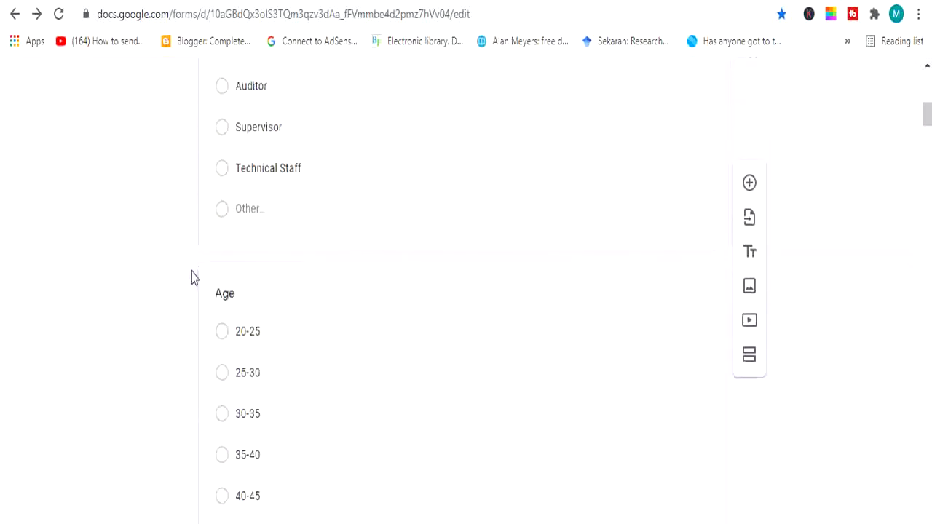
pyautogui.scroll(1, 227, 312)
pyautogui.scroll(3, 227, 310)
pyautogui.scroll(-1, 240, 308)
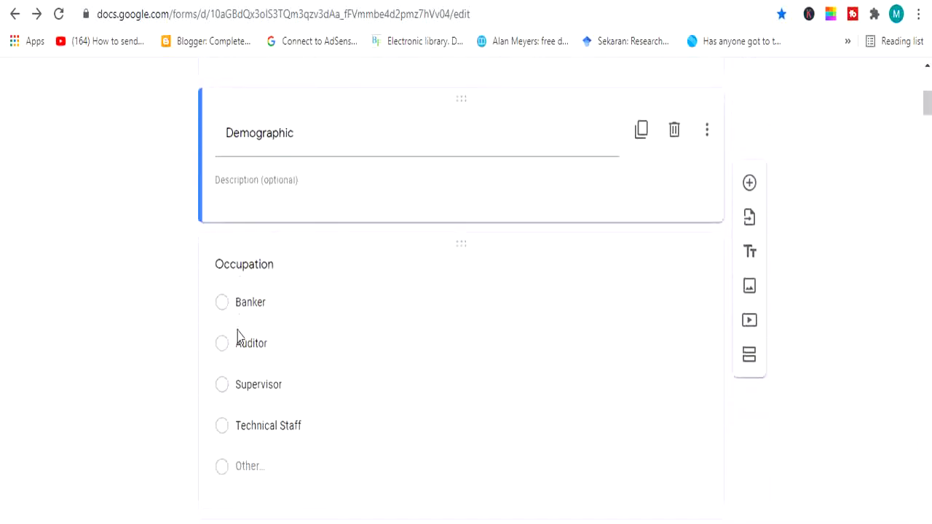
pyautogui.click(256, 264)
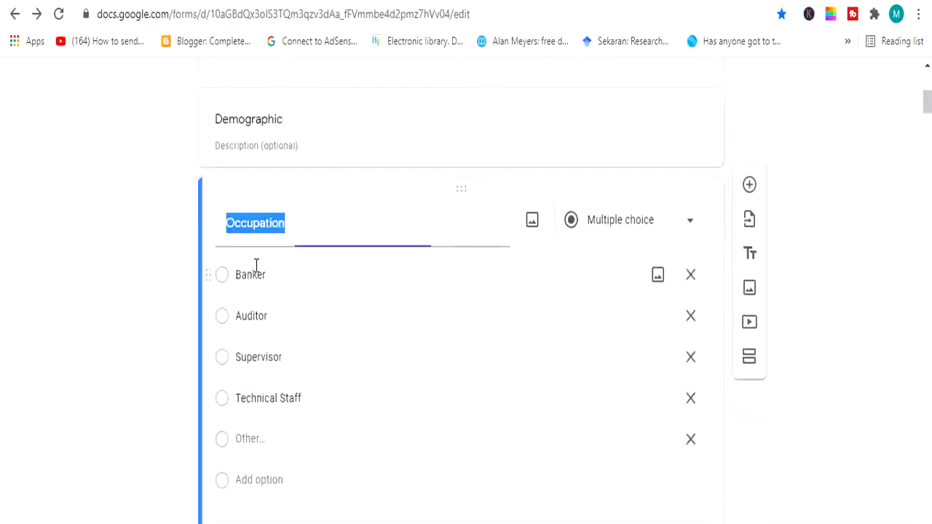
pyautogui.click(281, 224)
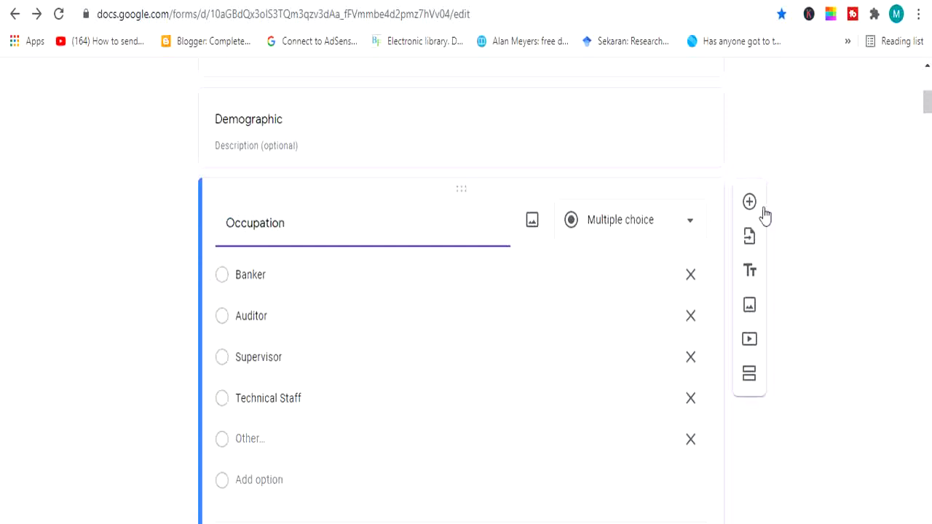
pyautogui.click(686, 232)
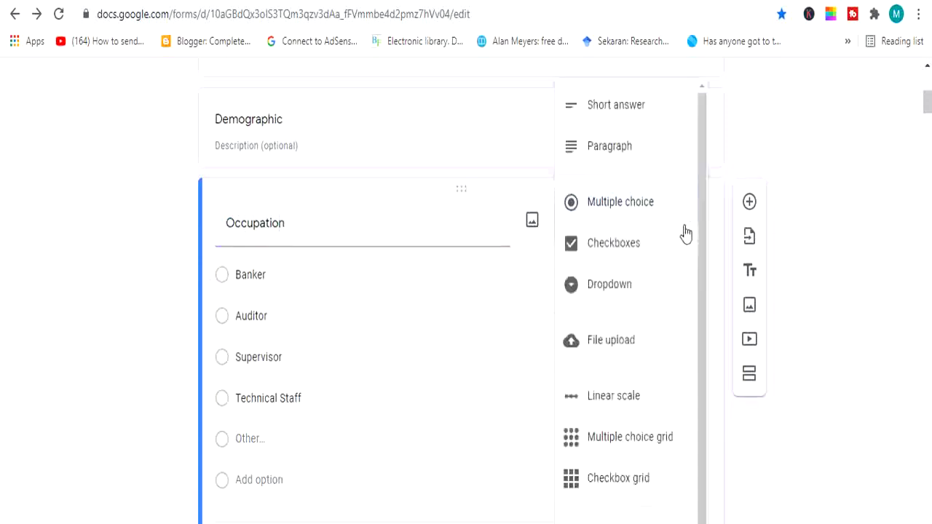
pyautogui.scroll(-1, 597, 341)
pyautogui.scroll(1, 597, 340)
pyautogui.click(204, 331)
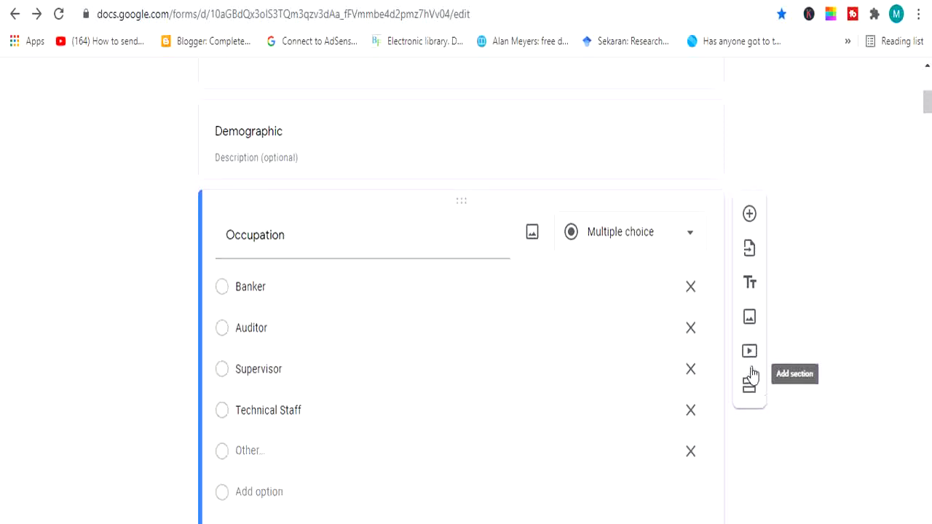
pyautogui.scroll(3, 471, 397)
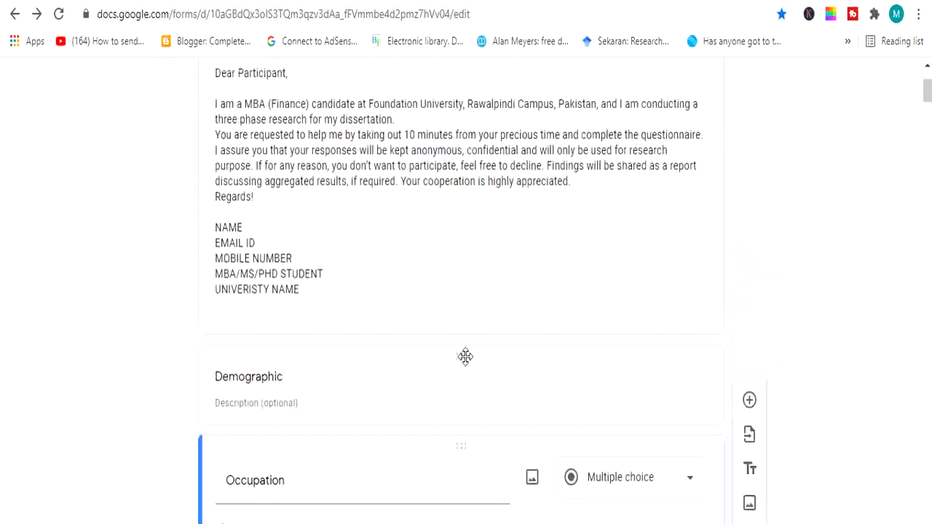
pyautogui.scroll(-5, 468, 358)
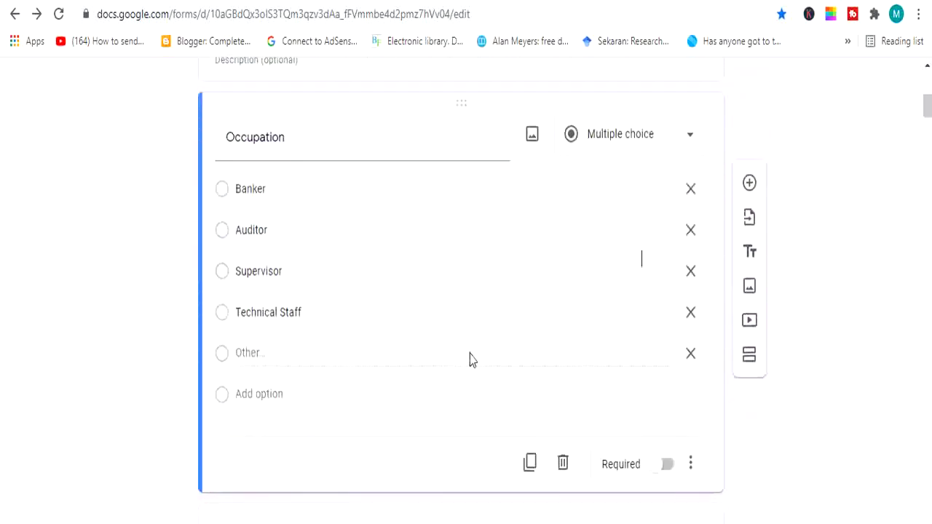
pyautogui.scroll(2, 469, 353)
pyautogui.scroll(-2, 466, 350)
pyautogui.scroll(-4, 466, 349)
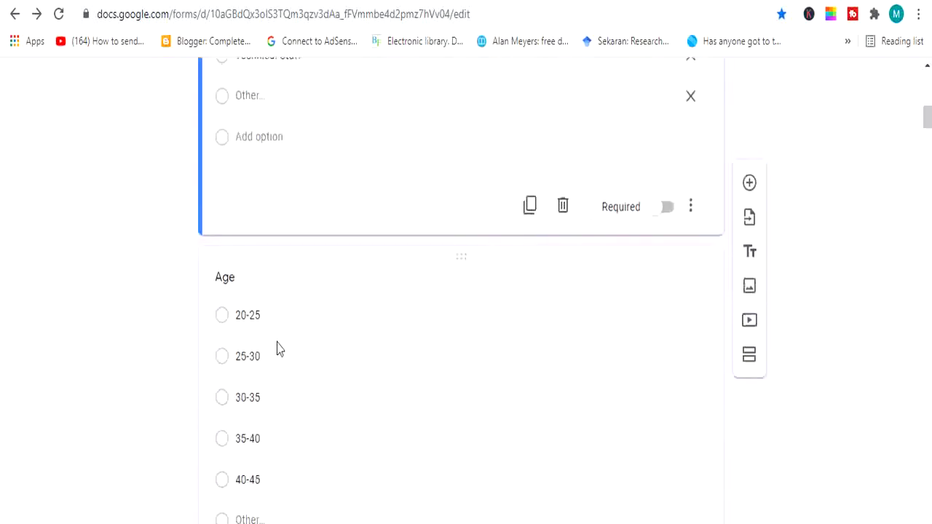
pyautogui.click(239, 294)
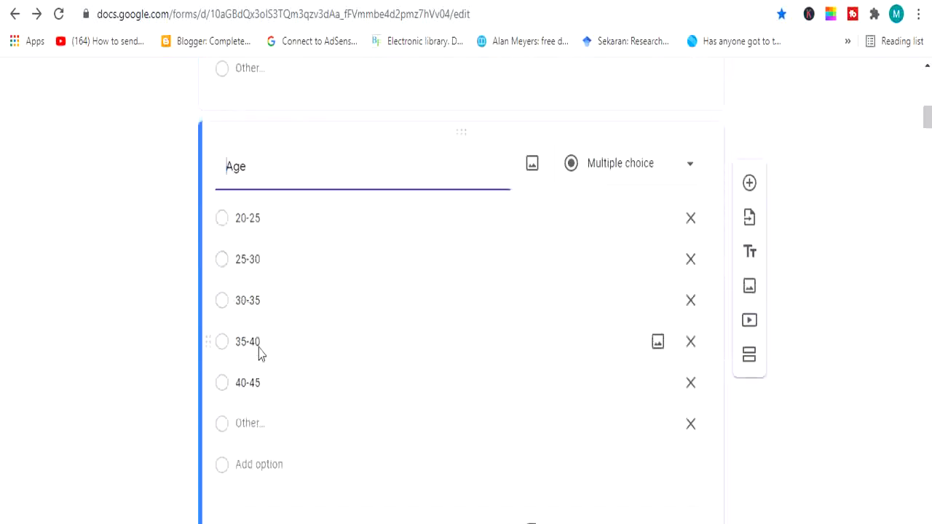
pyautogui.scroll(-6, 258, 347)
pyautogui.click(236, 177)
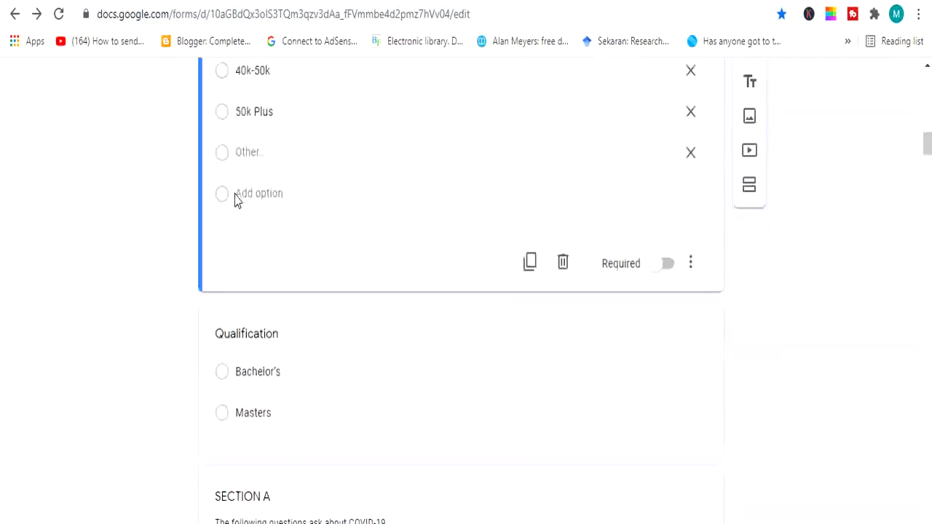
pyautogui.scroll(-2, 235, 200)
pyautogui.click(270, 248)
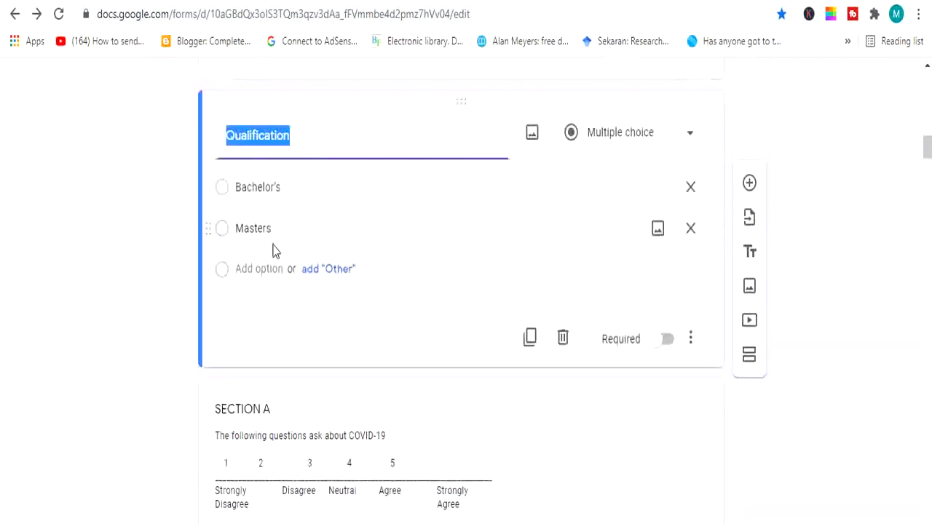
pyautogui.scroll(-2, 274, 250)
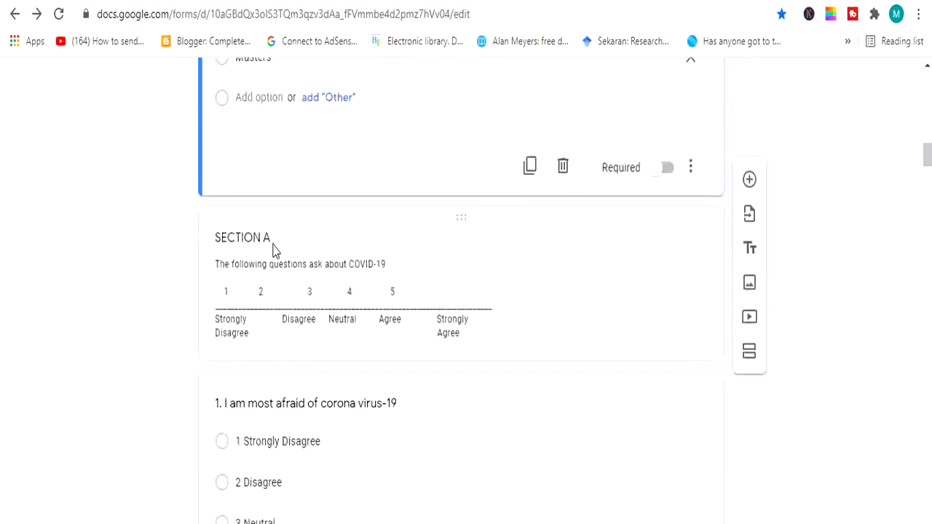
pyautogui.click(303, 248)
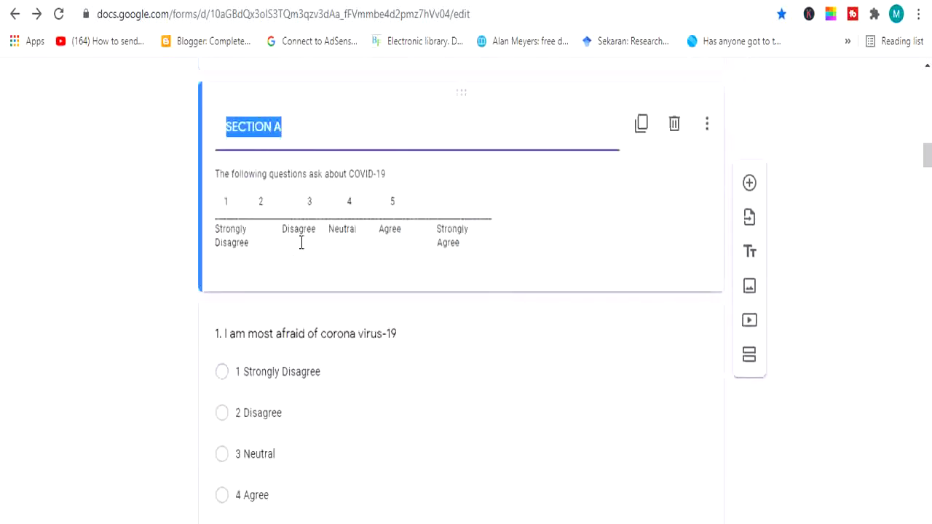
pyautogui.click(222, 184)
pyautogui.hotkey('ctrl', 'a')
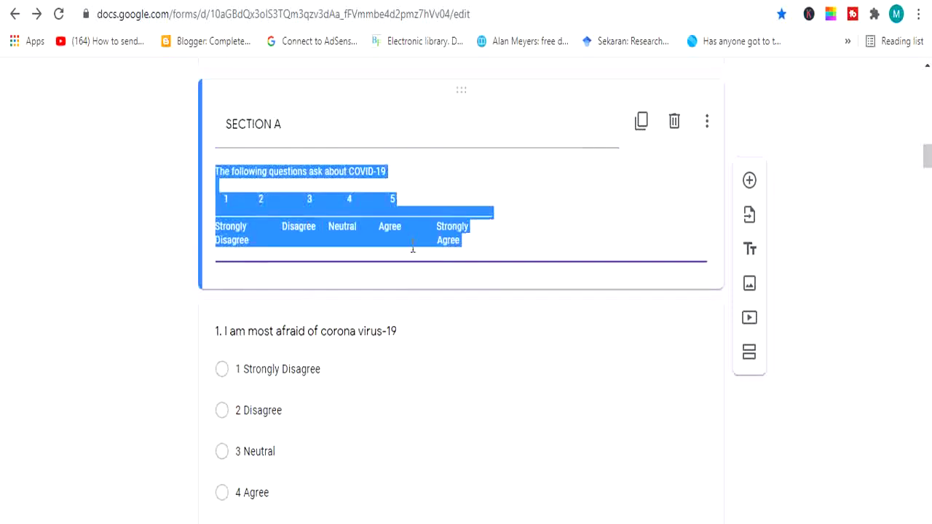
pyautogui.scroll(-1, 308, 267)
pyautogui.scroll(-1, 304, 268)
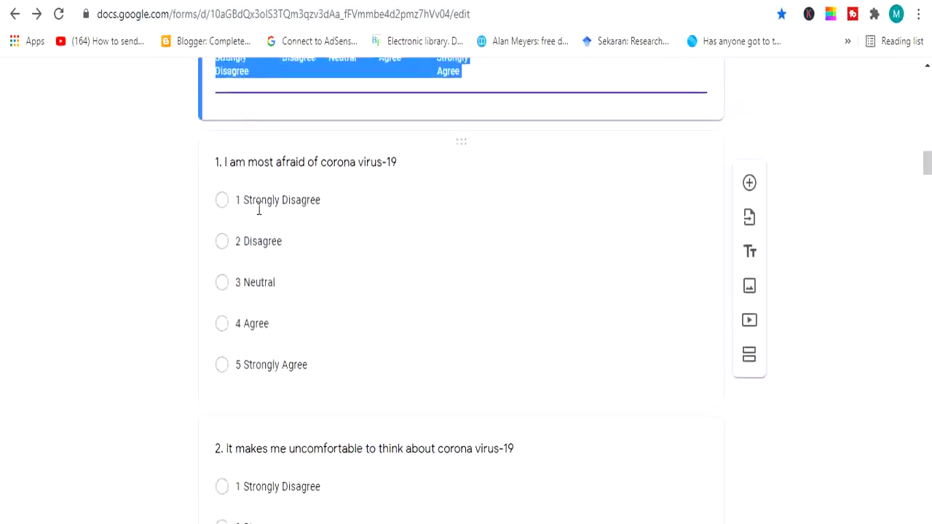
pyautogui.scroll(-2, 260, 270)
pyautogui.scroll(1, 284, 268)
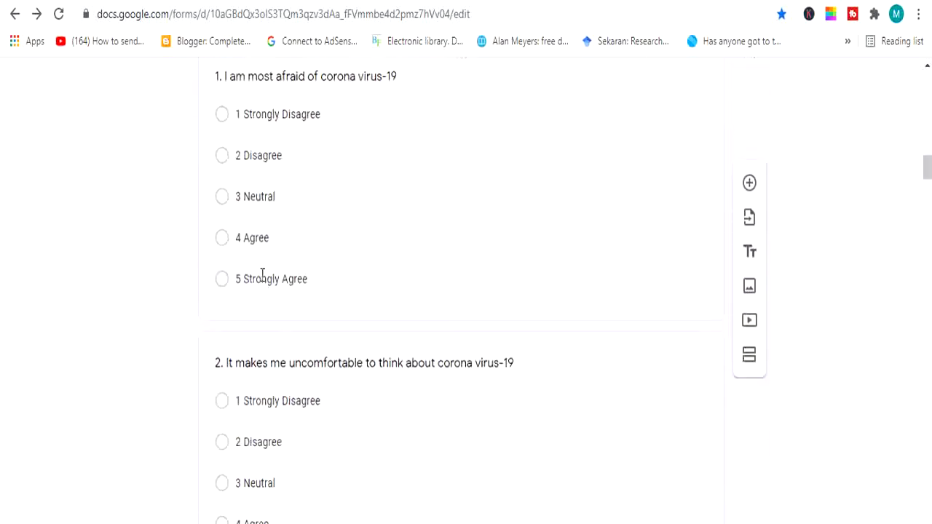
pyautogui.click(259, 280)
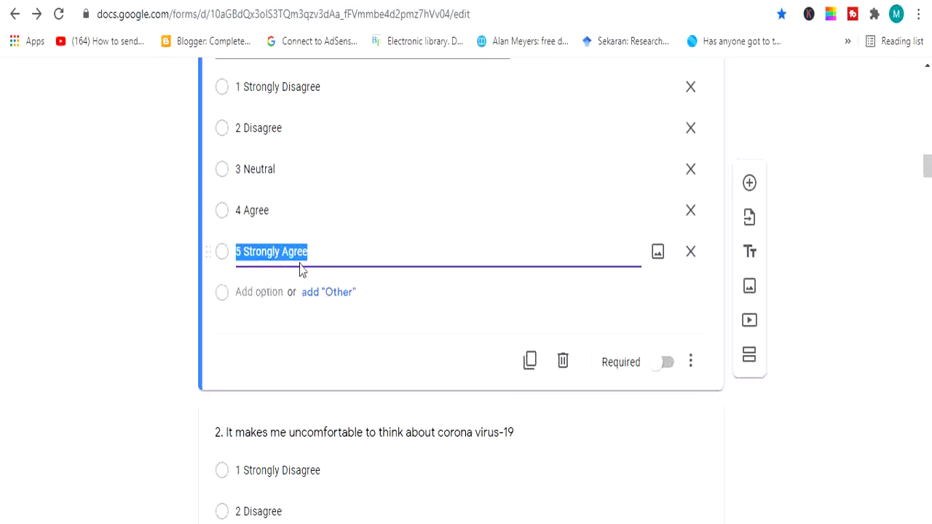
pyautogui.click(324, 252)
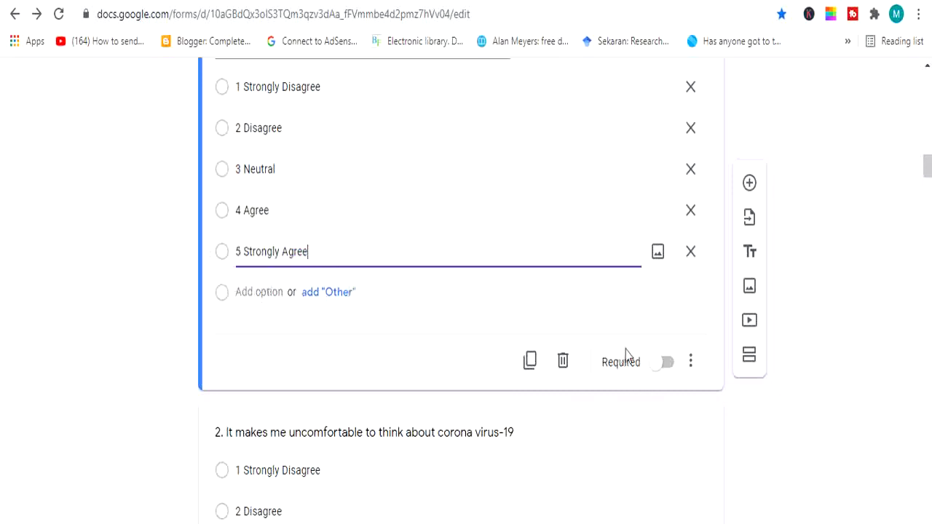
pyautogui.click(664, 370)
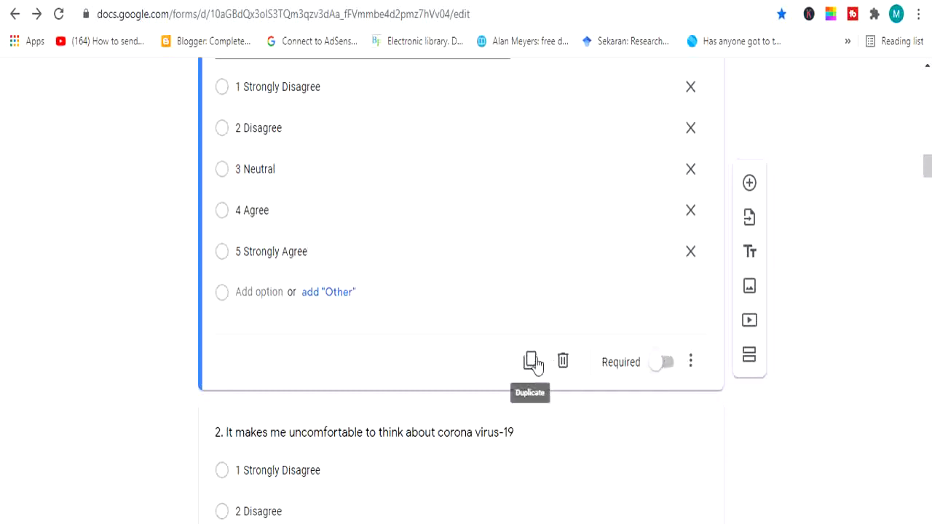
pyautogui.scroll(4, 493, 326)
pyautogui.scroll(-5, 494, 322)
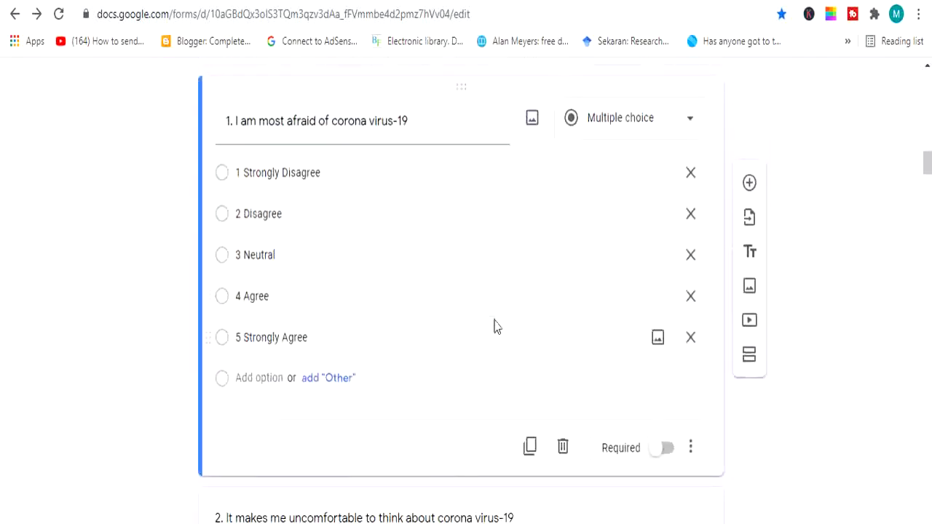
pyautogui.scroll(2, 510, 284)
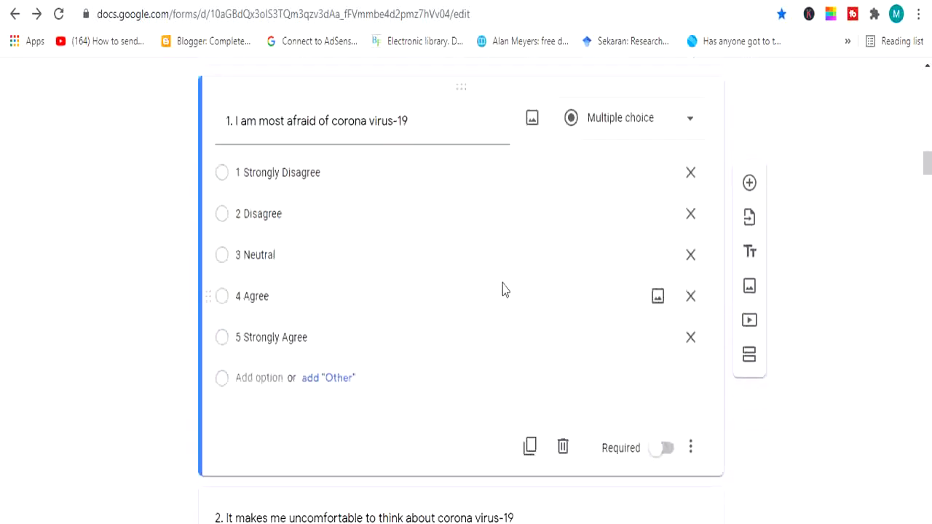
pyautogui.scroll(-3, 503, 290)
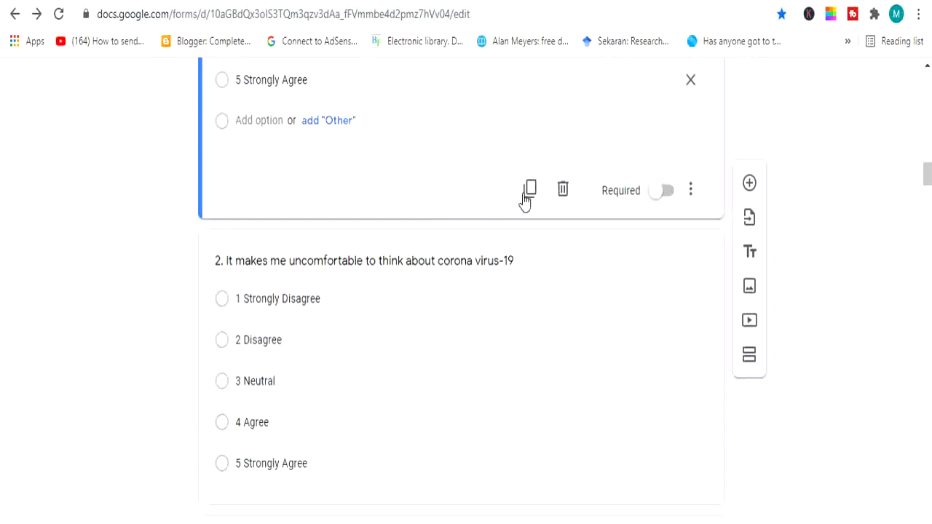
pyautogui.scroll(2, 358, 306)
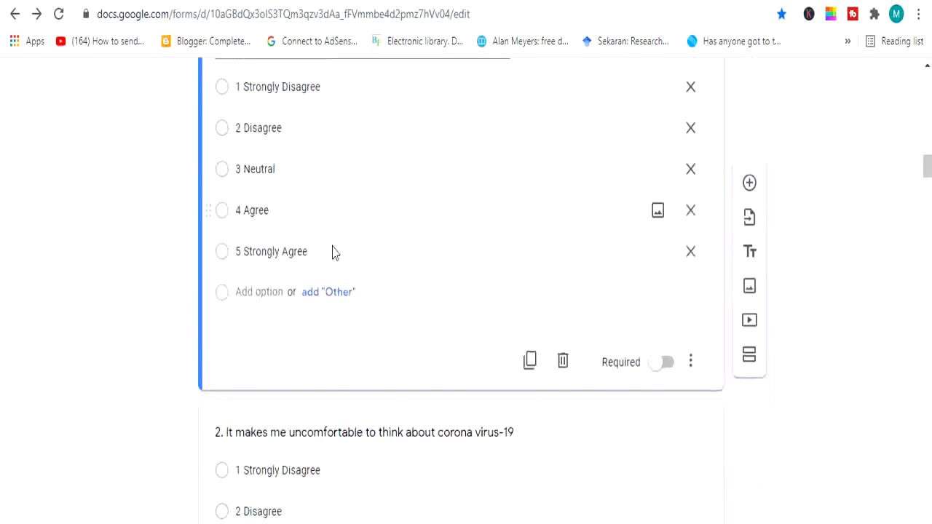
pyautogui.scroll(-1, 318, 470)
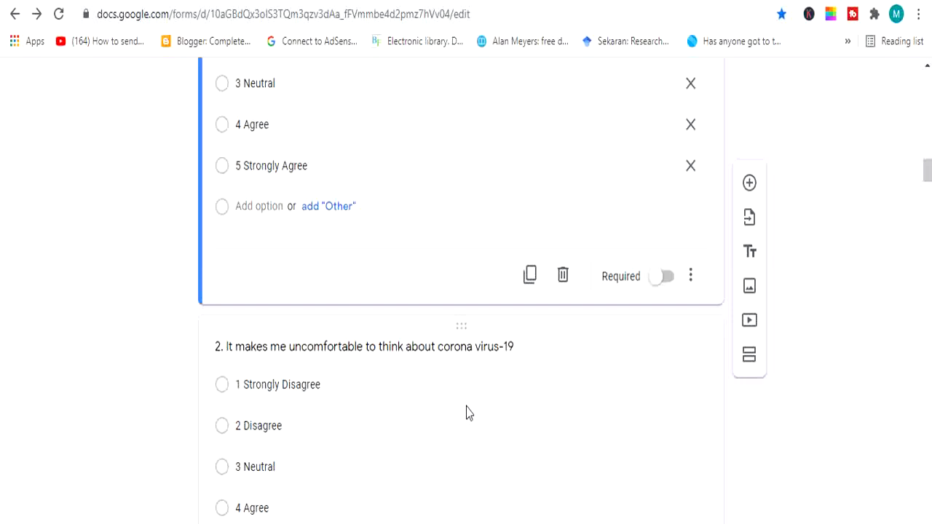
pyautogui.click(691, 275)
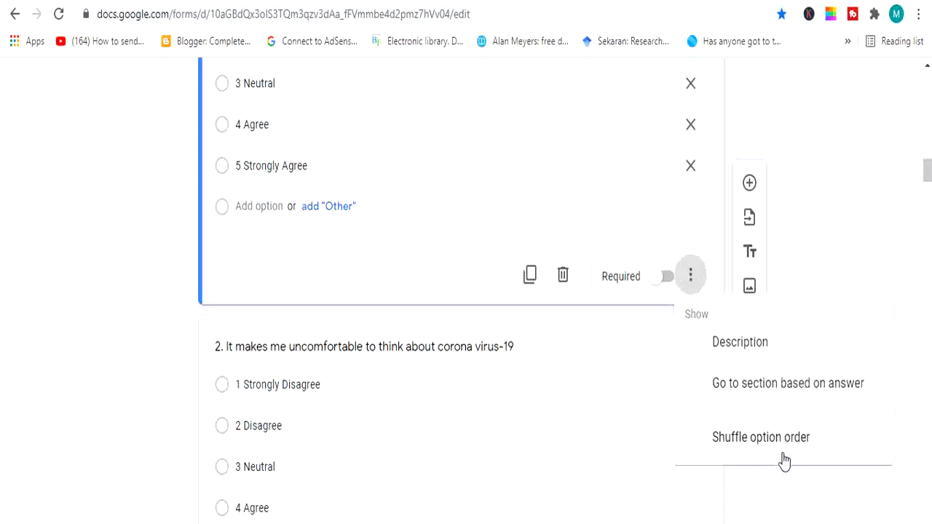
pyautogui.click(635, 227)
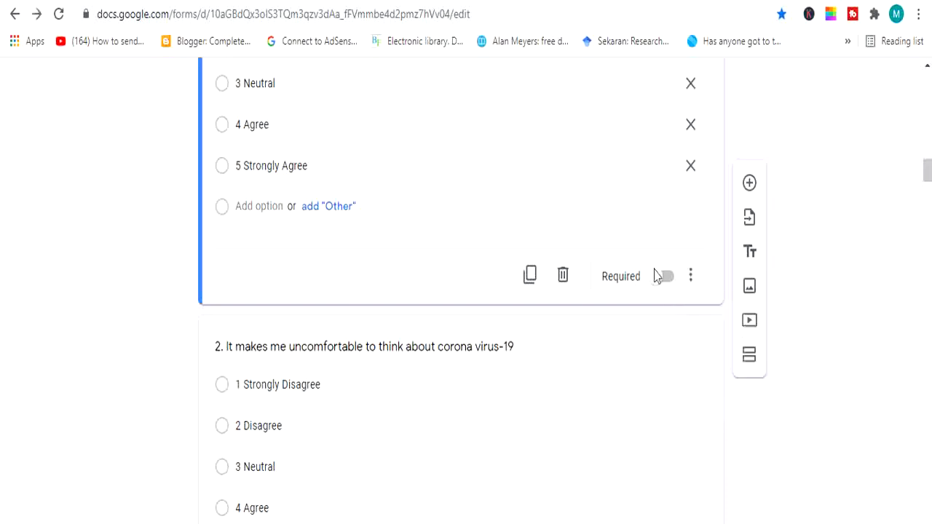
pyautogui.click(664, 289)
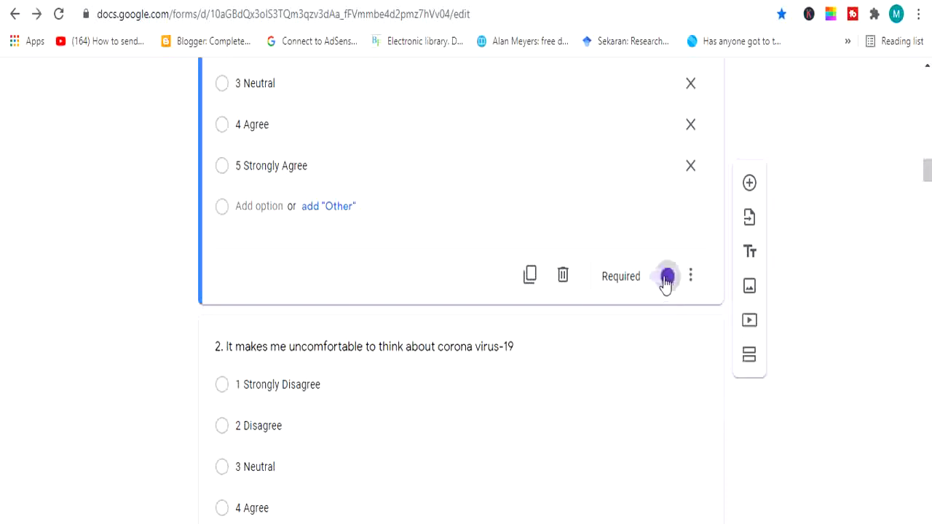
pyautogui.click(654, 284)
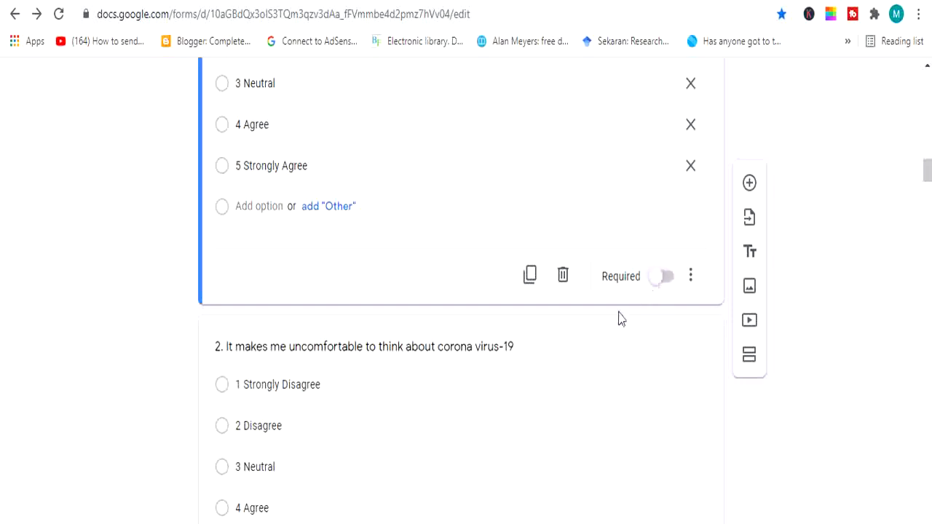
pyautogui.scroll(-13, 467, 361)
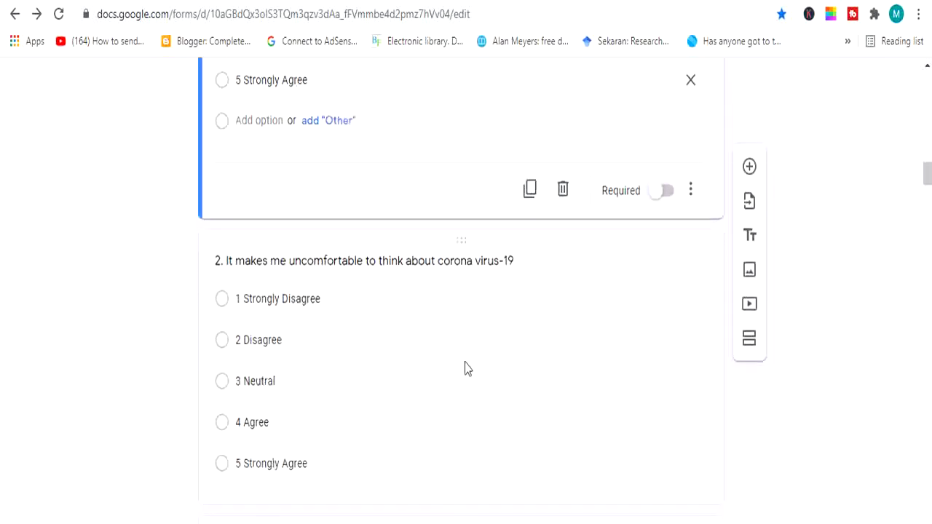
pyautogui.scroll(-19, 466, 362)
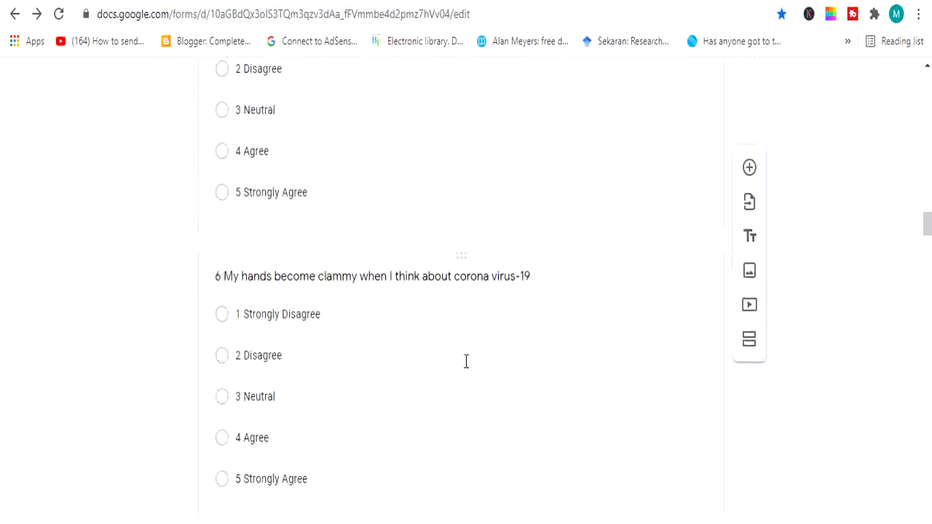
pyautogui.scroll(-6, 466, 362)
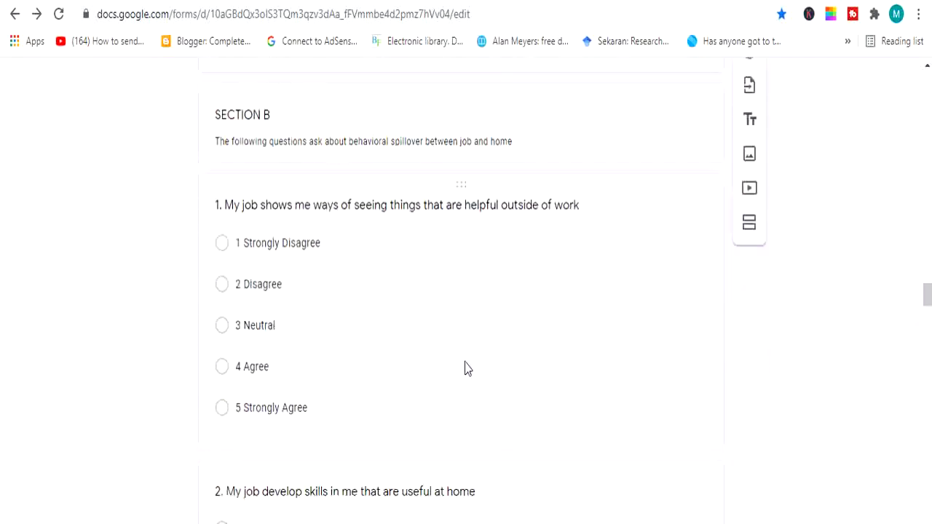
pyautogui.scroll(-7, 464, 368)
pyautogui.scroll(-6, 464, 368)
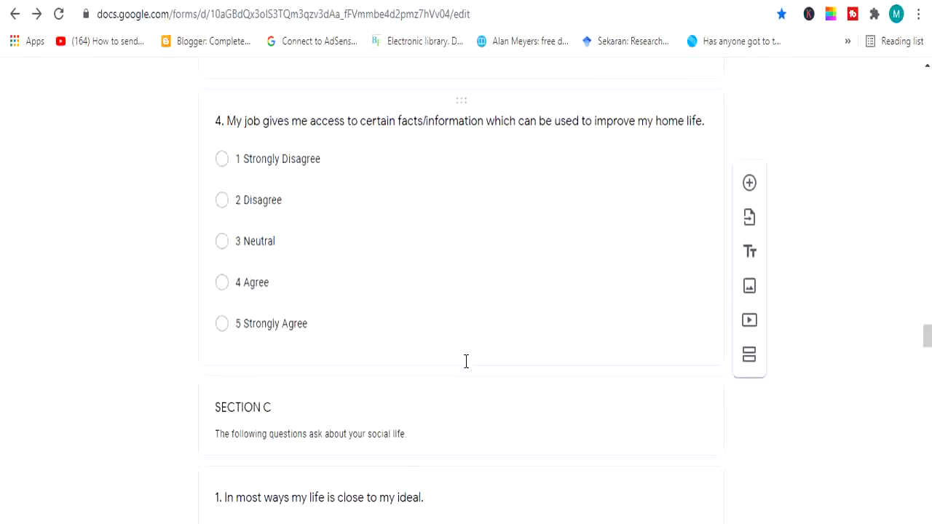
pyautogui.scroll(-14, 466, 361)
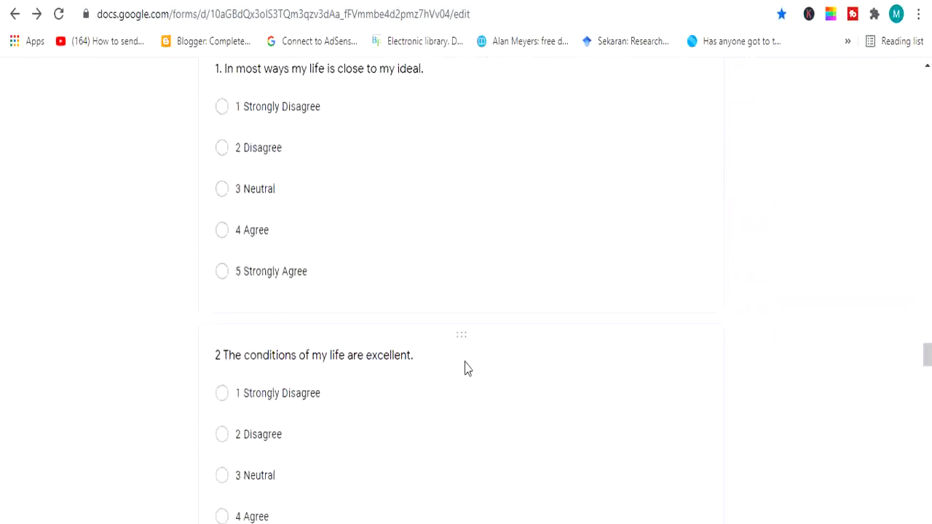
pyautogui.scroll(6, 466, 361)
pyautogui.scroll(20, 466, 362)
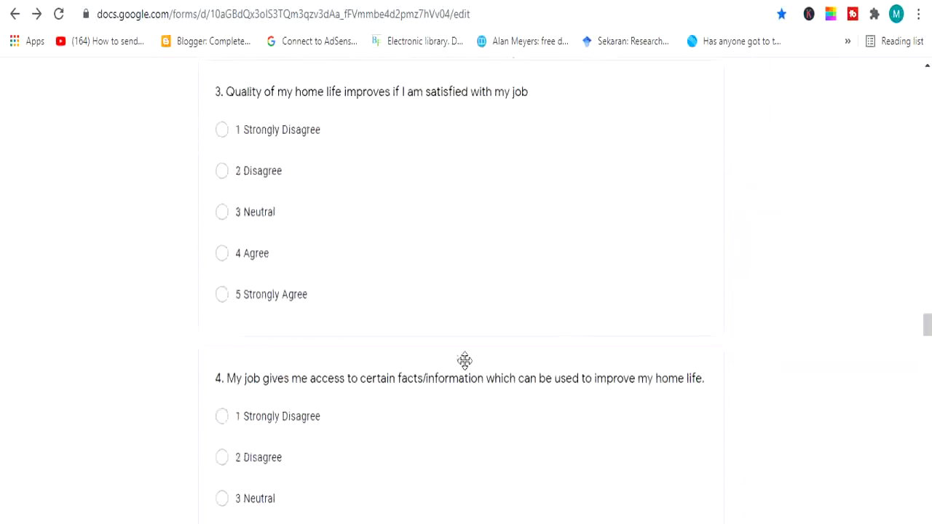
pyautogui.scroll(20, 466, 361)
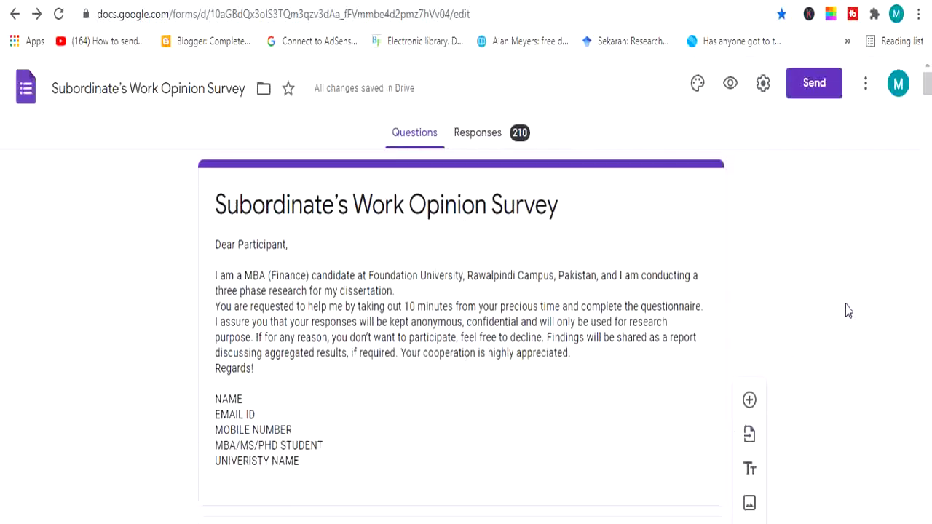
# Return to the Forms home page, browse recent forms, and start a new Blank form
pyautogui.click(26, 88)
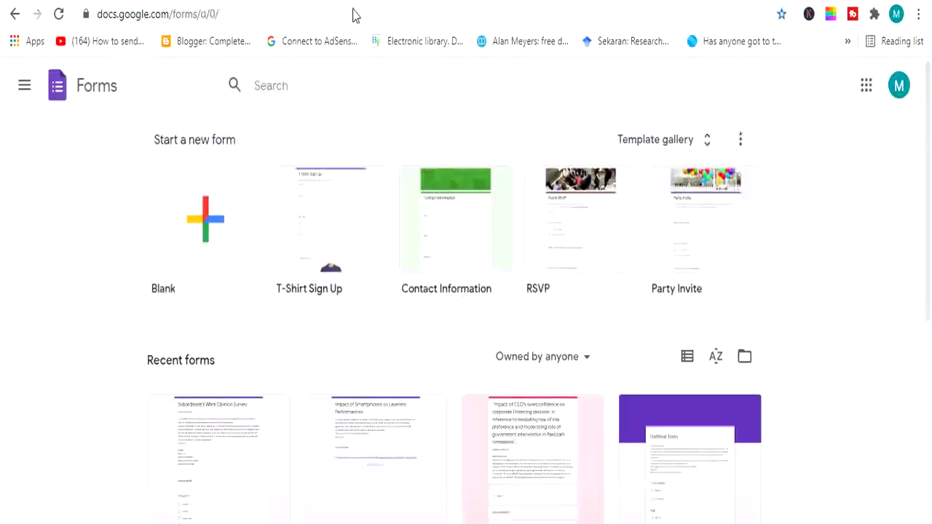
pyautogui.scroll(-3, 532, 343)
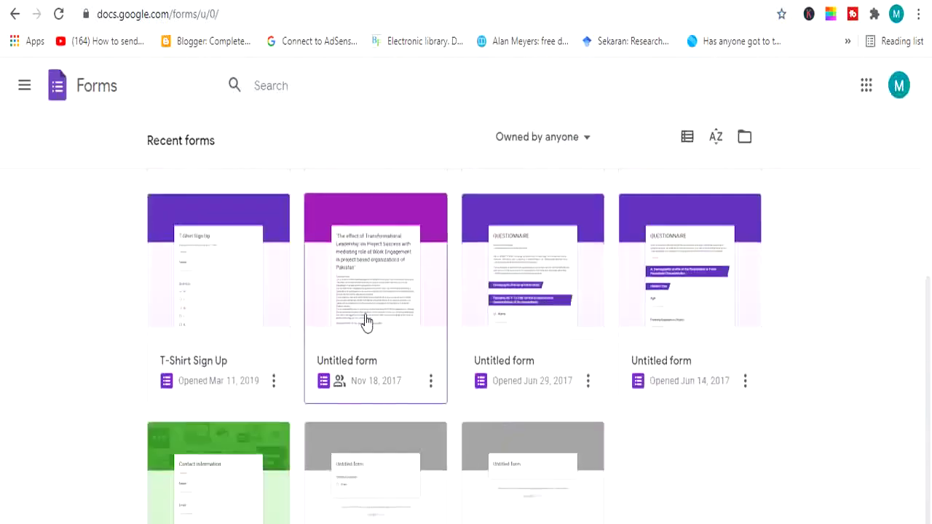
pyautogui.scroll(-2, 366, 323)
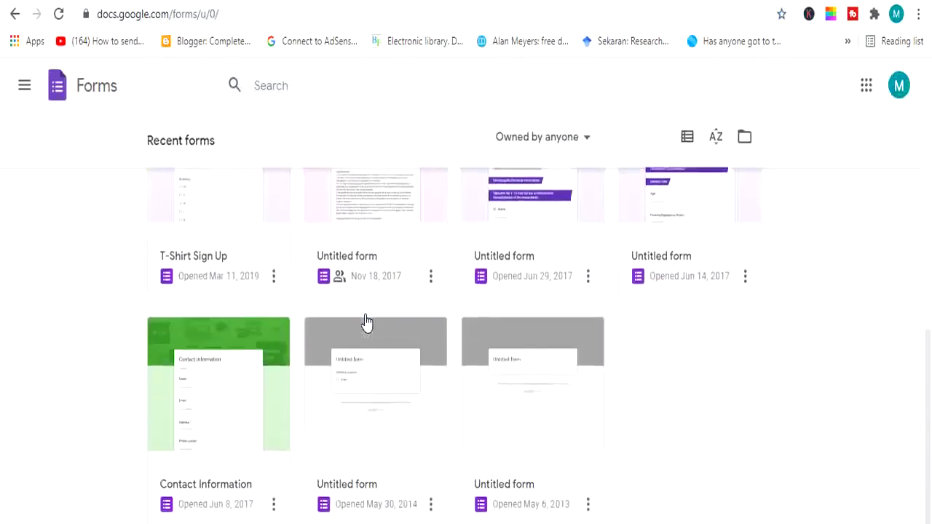
pyautogui.scroll(5, 366, 323)
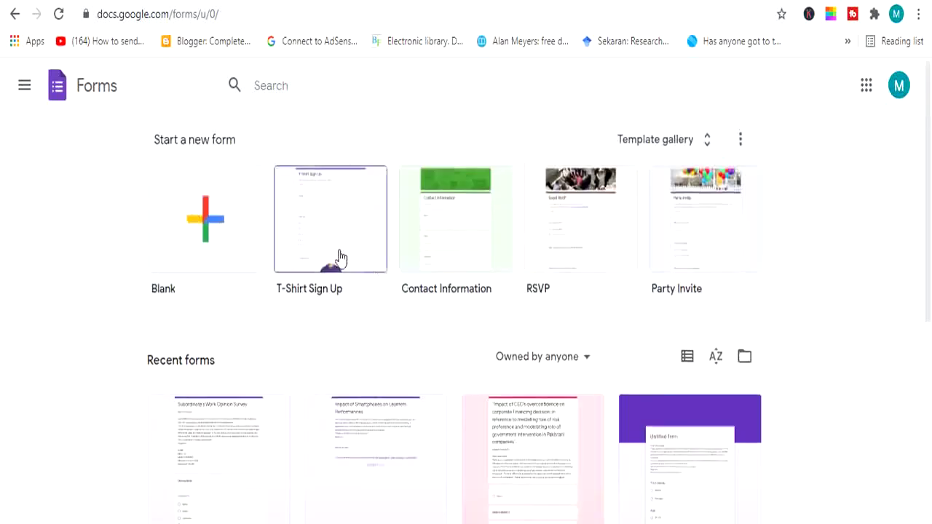
pyautogui.click(211, 239)
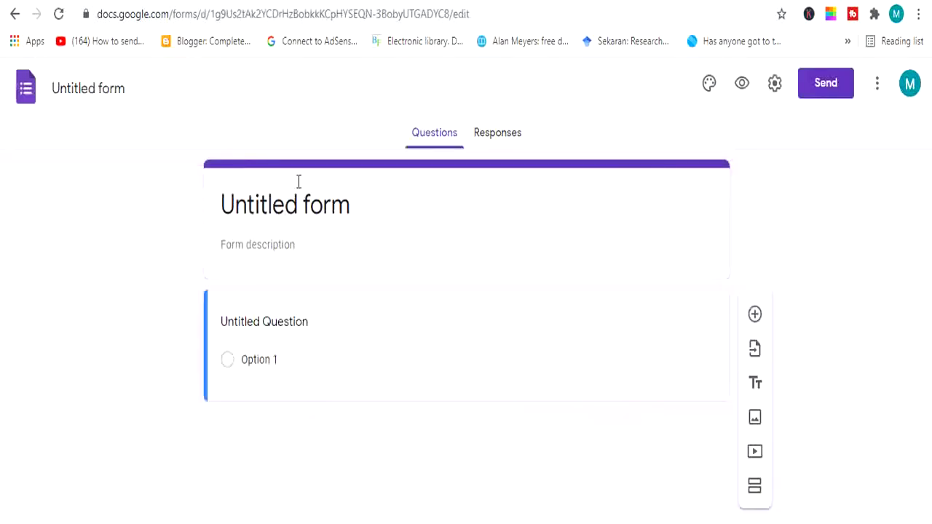
# In the Untitled form, add an 'Other' choice and Option 2 to the first question
pyautogui.click(291, 203)
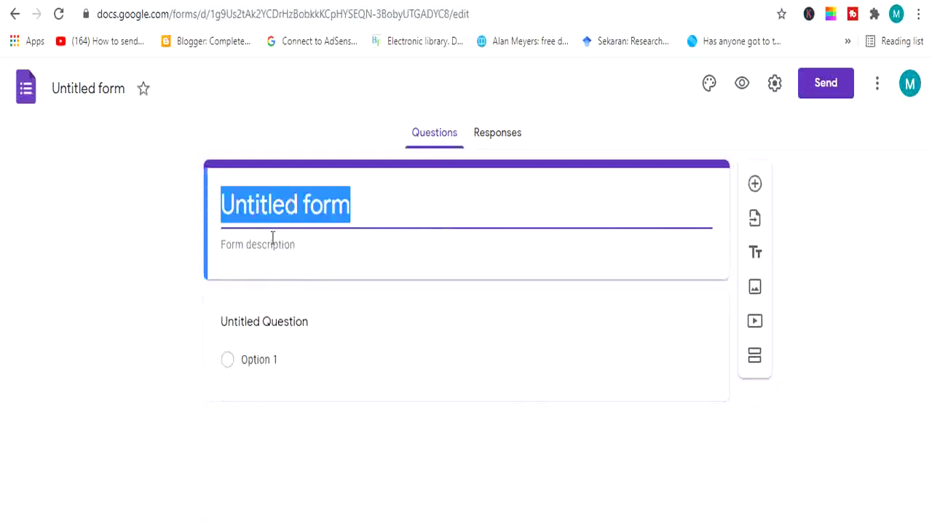
pyautogui.click(271, 241)
pyautogui.click(257, 362)
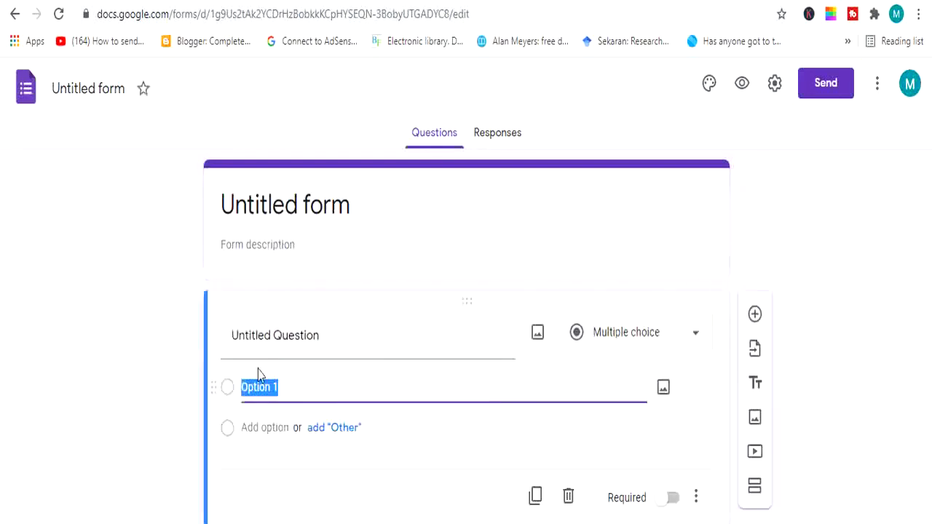
pyautogui.click(323, 432)
pyautogui.click(263, 472)
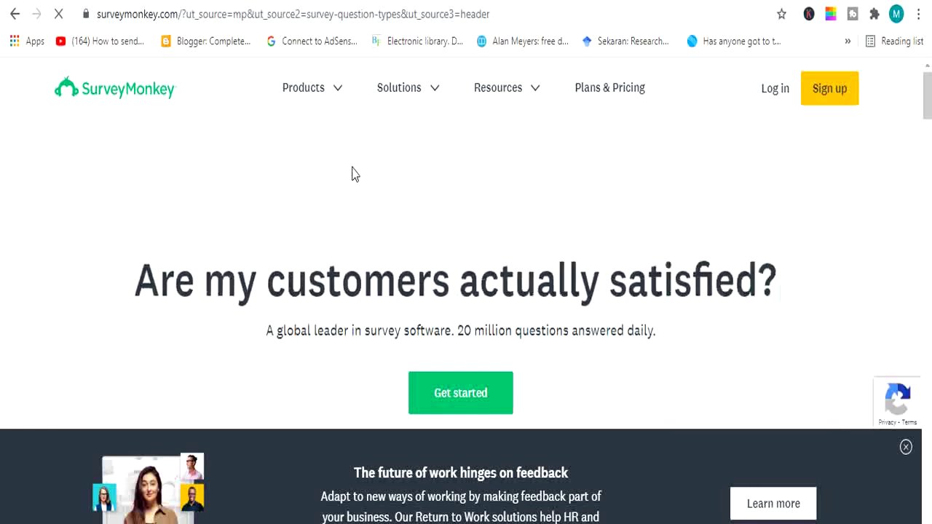
# Browse SurveyMonkey's plans and pricing page, then switch to the SurveyFace sign-in page
pyautogui.click(434, 410)
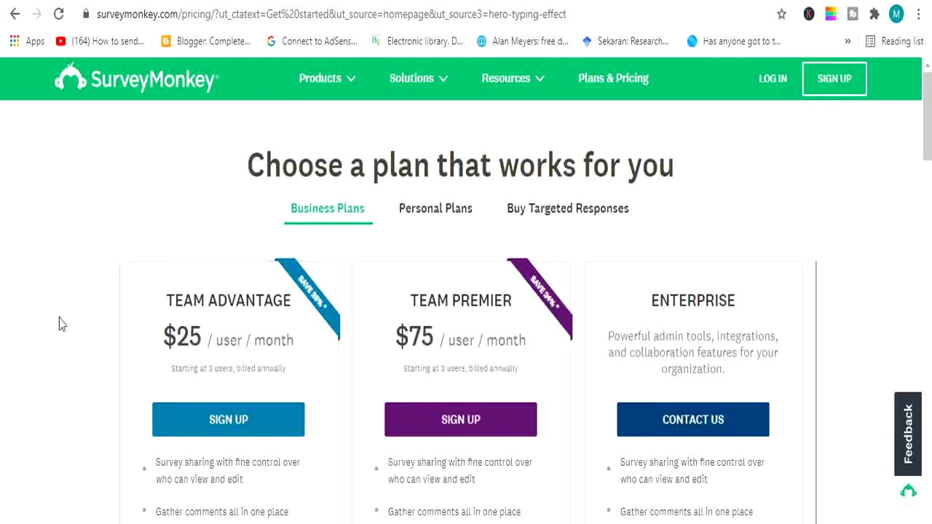
pyautogui.scroll(-5, 59, 318)
pyautogui.scroll(-10, 59, 319)
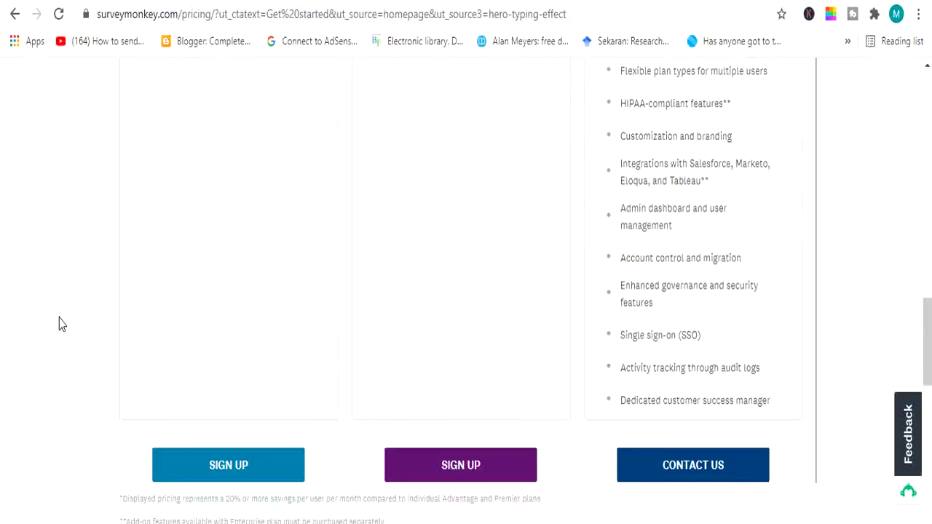
pyautogui.scroll(-12, 61, 324)
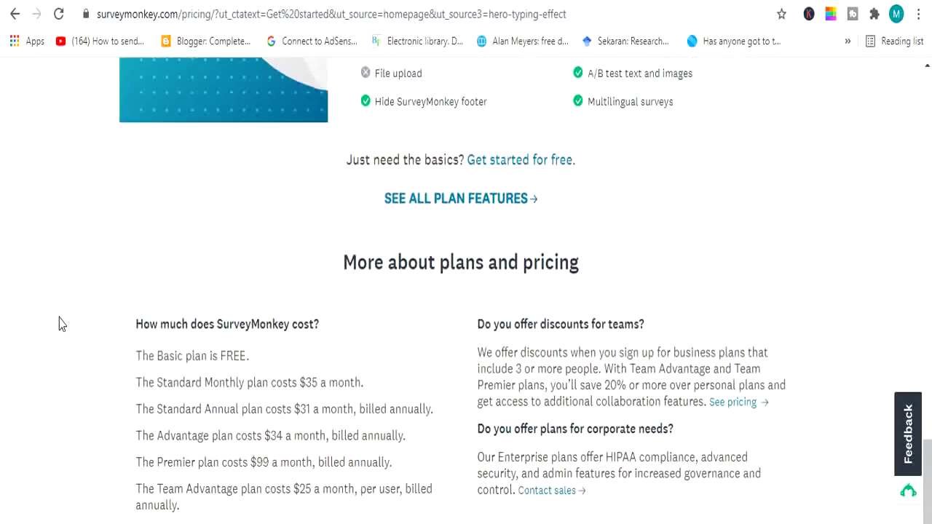
pyautogui.scroll(15, 61, 324)
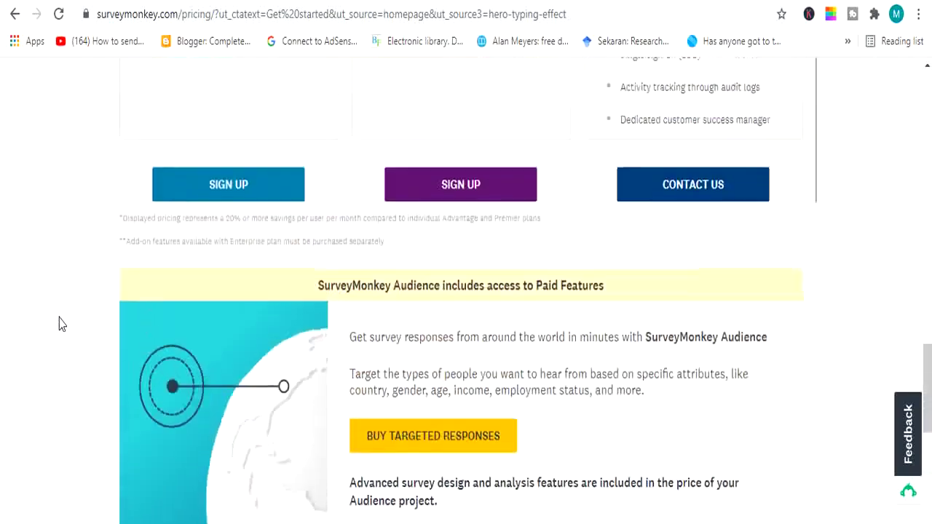
pyautogui.scroll(6, 61, 324)
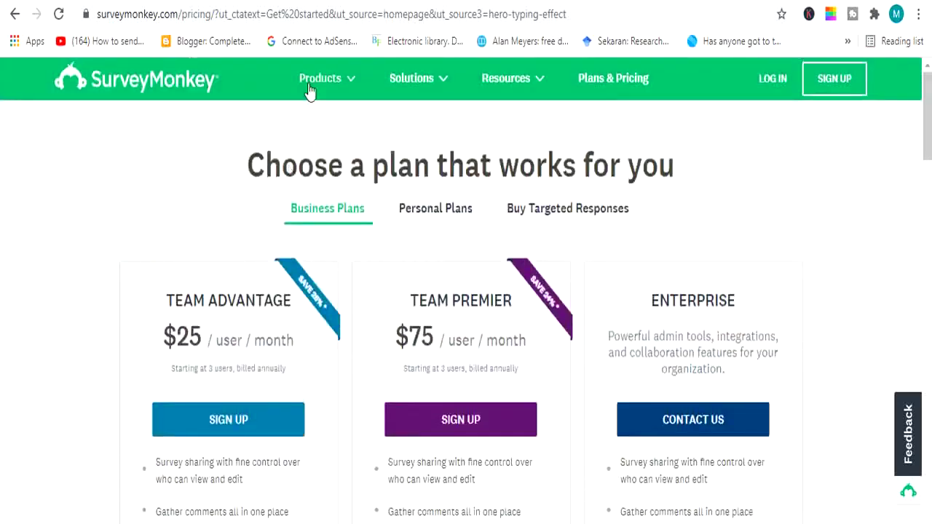
pyautogui.click(481, 3)
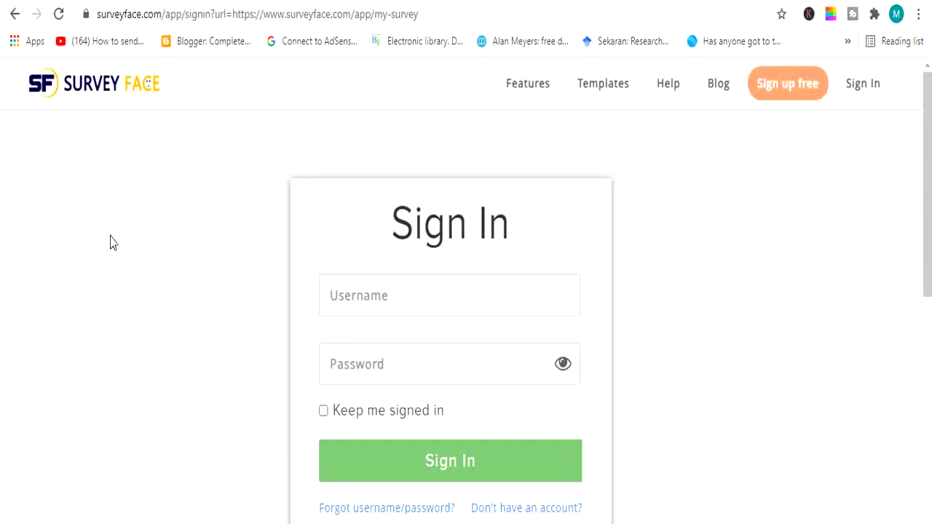
pyautogui.scroll(-2, 517, 310)
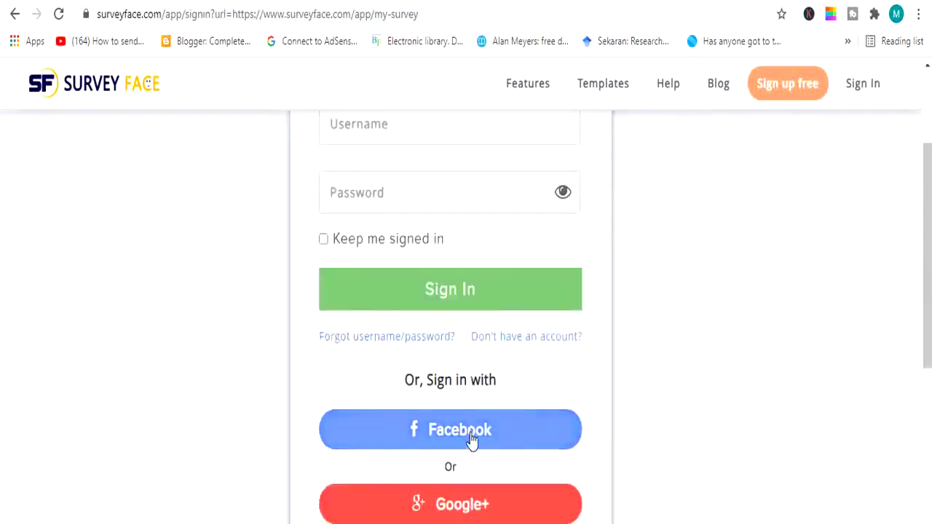
pyautogui.scroll(-2, 472, 439)
pyautogui.scroll(4, 472, 440)
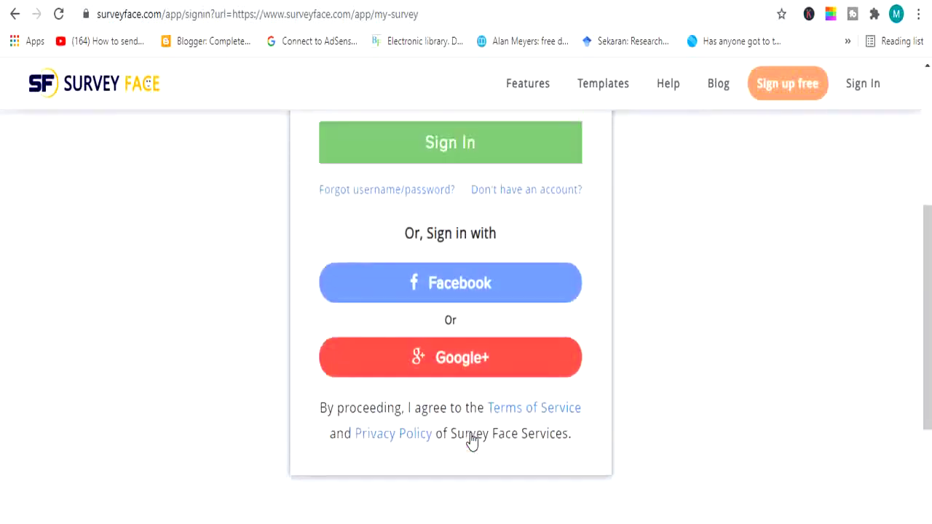